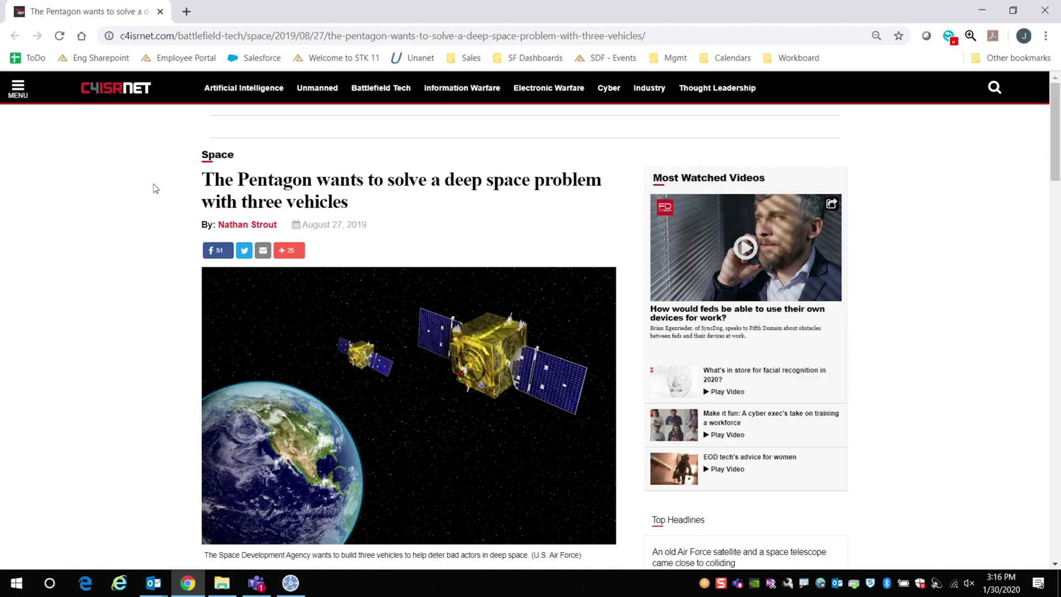
# Scroll through the C4ISRNET article on the Pentagon's deep space problem
pyautogui.scroll(-8, 152, 195)
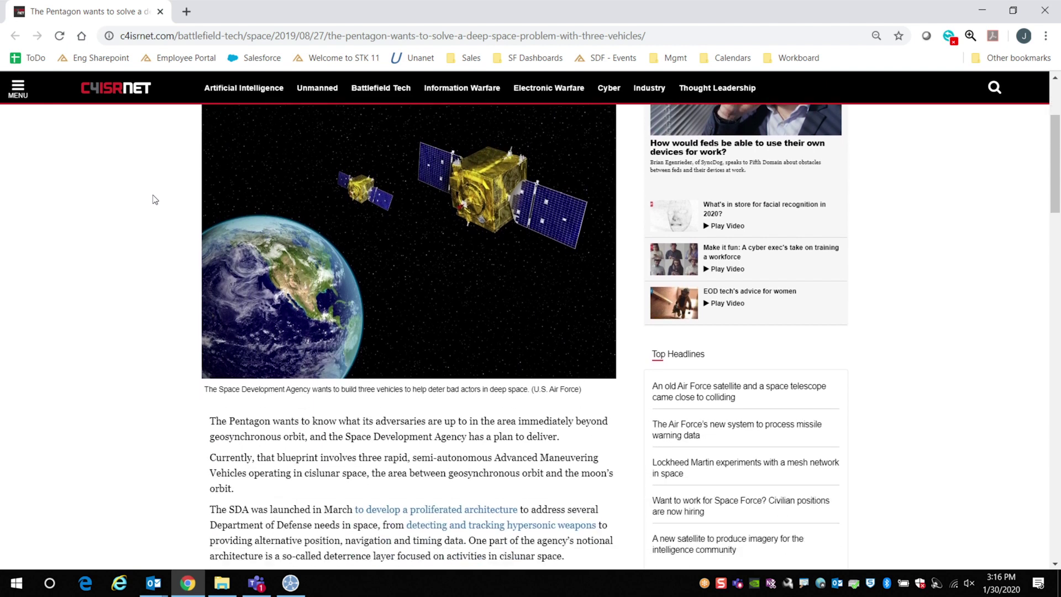
pyautogui.scroll(-1, 153, 195)
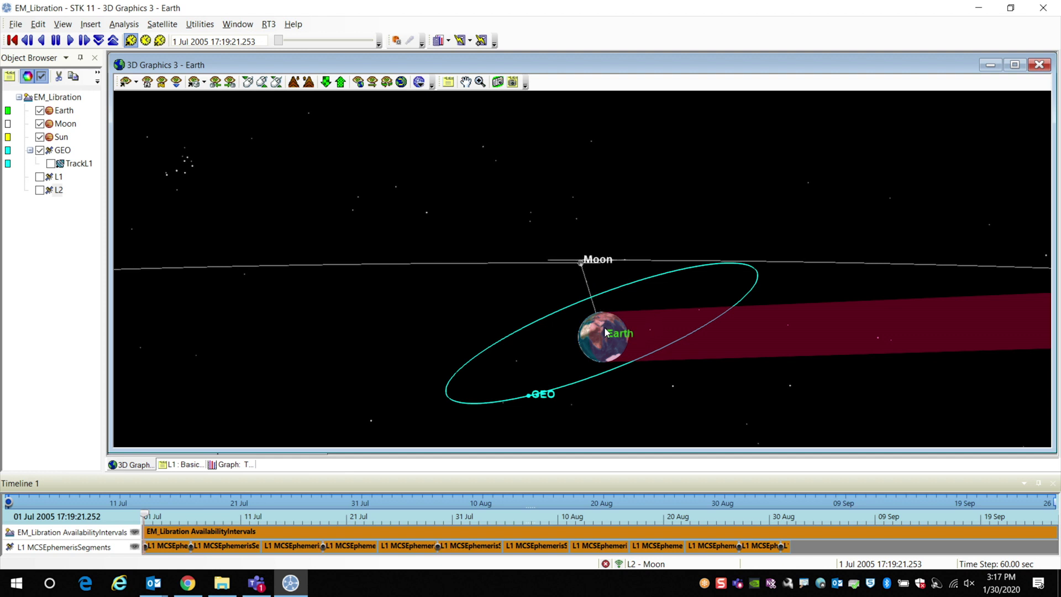
# Tilt the 3D view edge-on and display the L1 and L2 trajectories
pyautogui.moveTo(605, 332); pyautogui.dragTo(610, 332)
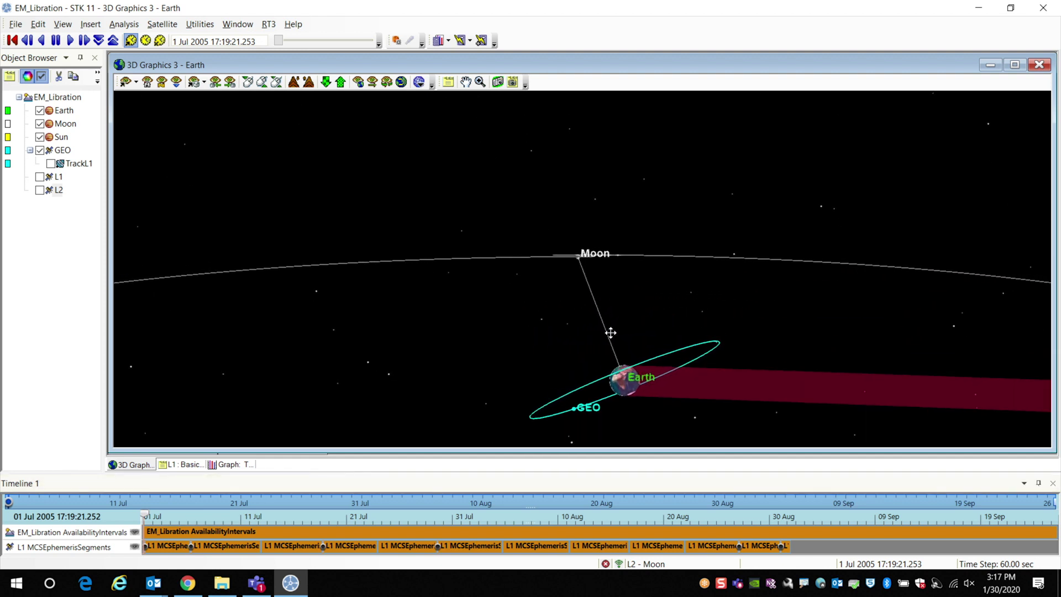
pyautogui.click(39, 177)
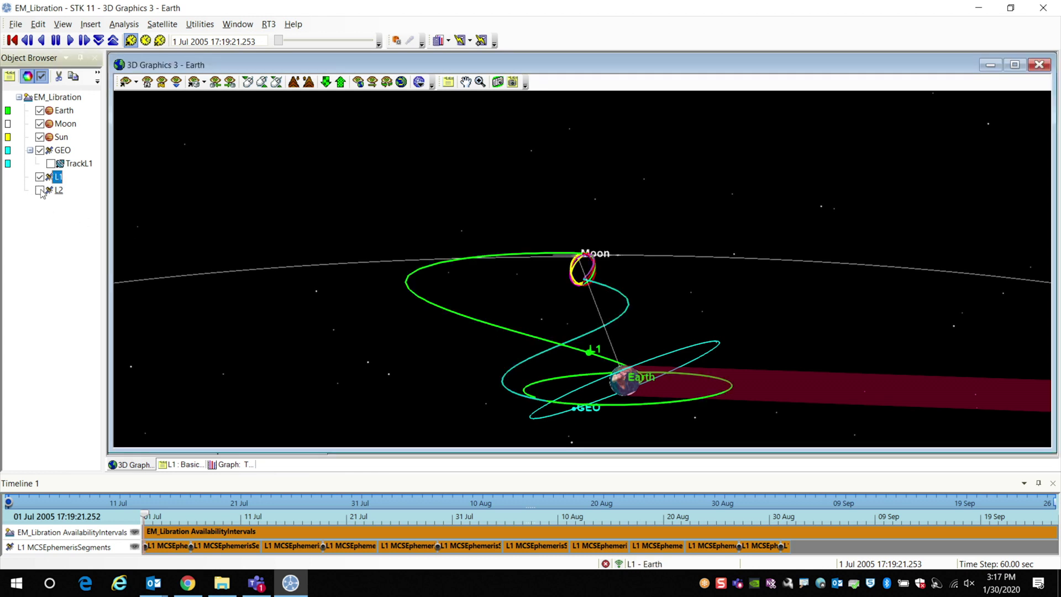
pyautogui.click(40, 191)
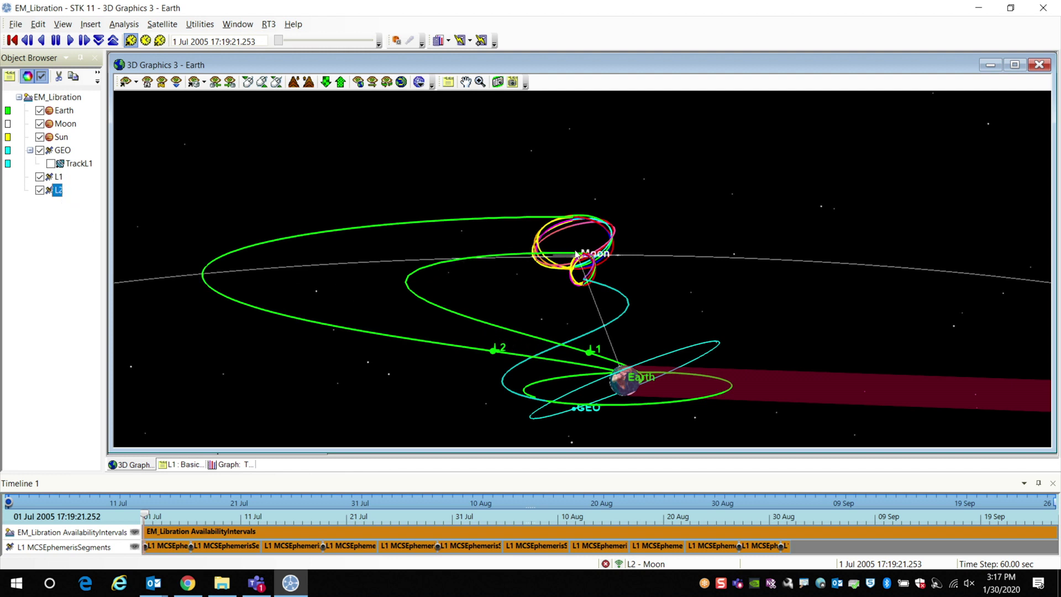
pyautogui.rightClick(59, 180)
pyautogui.click(76, 182)
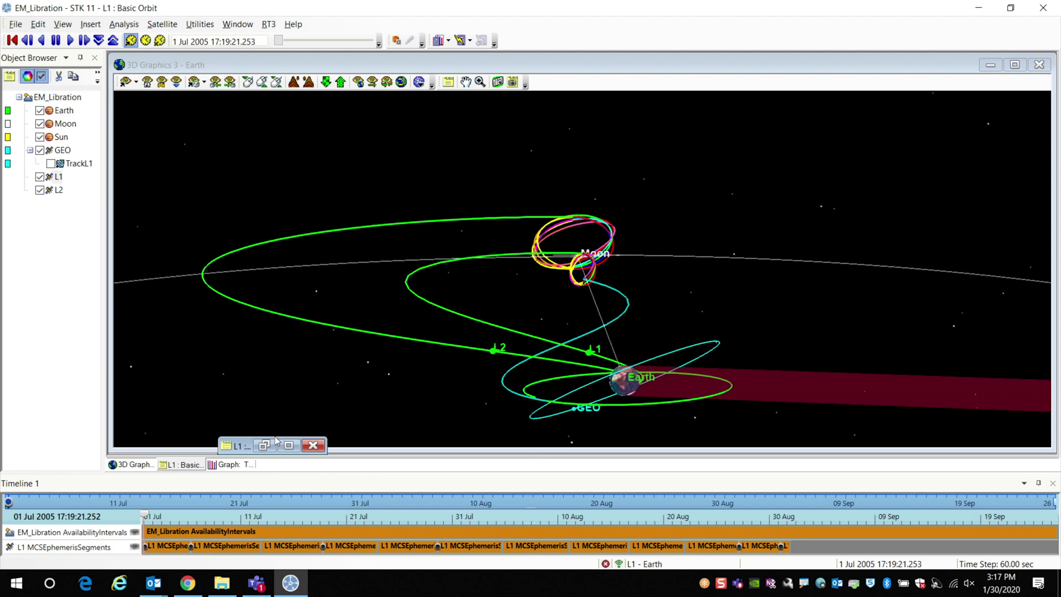
pyautogui.click(268, 445)
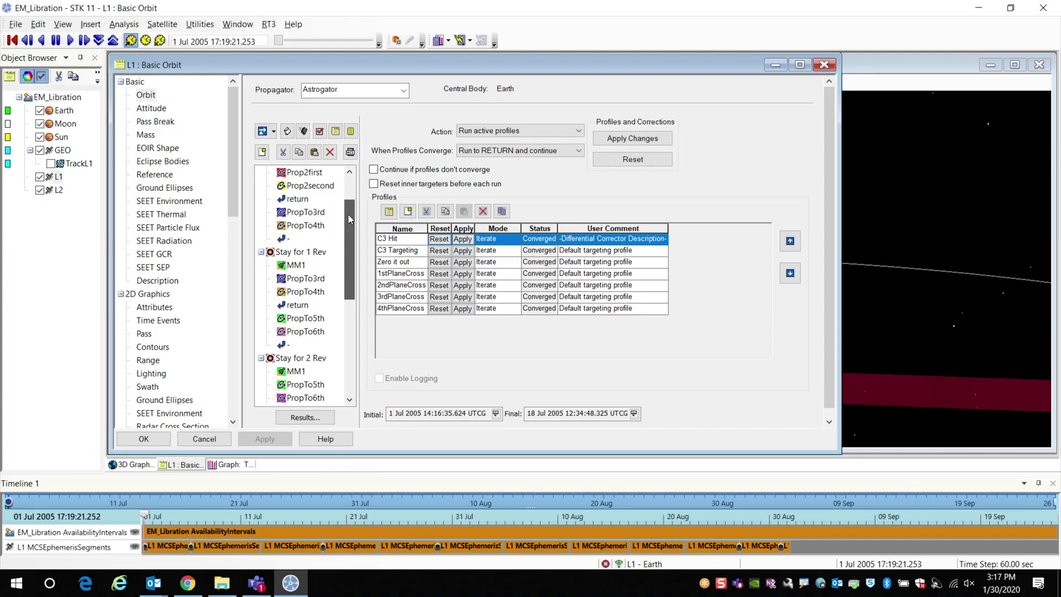
pyautogui.moveTo(353, 207); pyautogui.dragTo(353, 332)
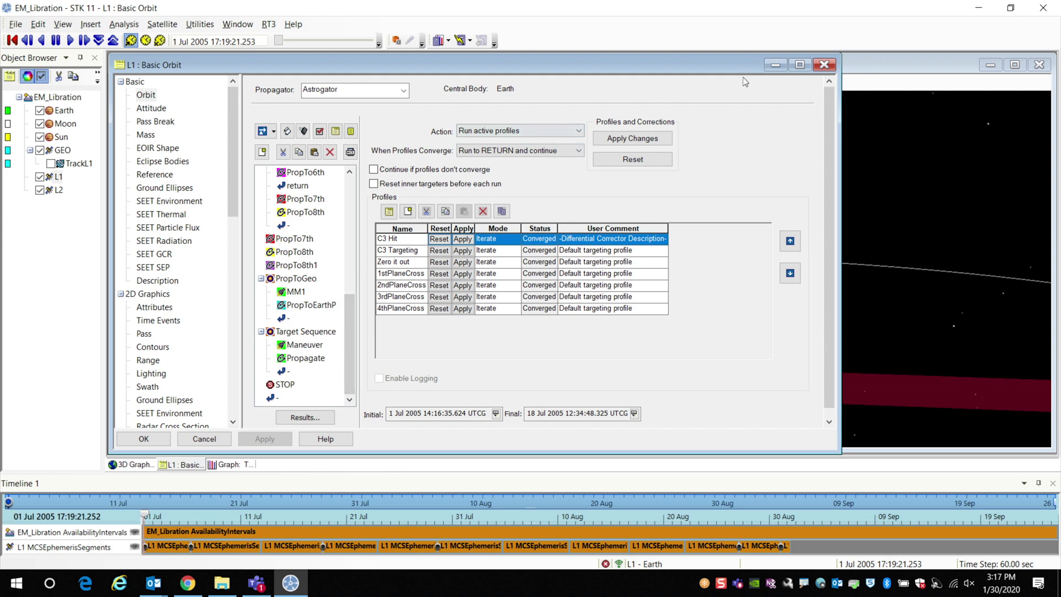
pyautogui.click(775, 65)
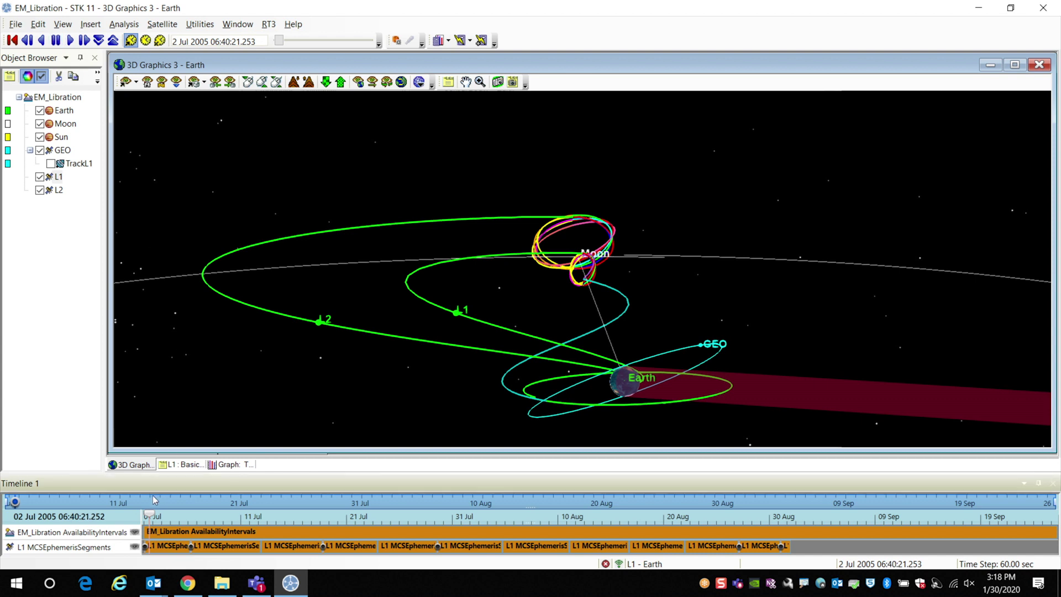
# Move the scenario time forward a few days, then animate with the time step raised to 3600 seconds
pyautogui.moveTo(148, 516); pyautogui.dragTo(189, 519)
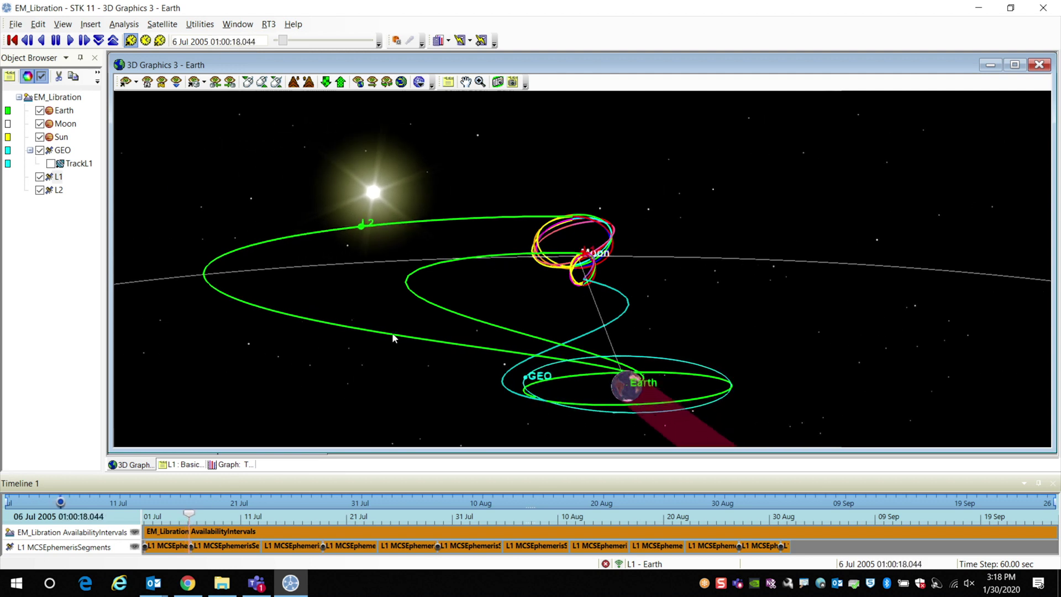
pyautogui.moveTo(394, 338); pyautogui.dragTo(490, 270)
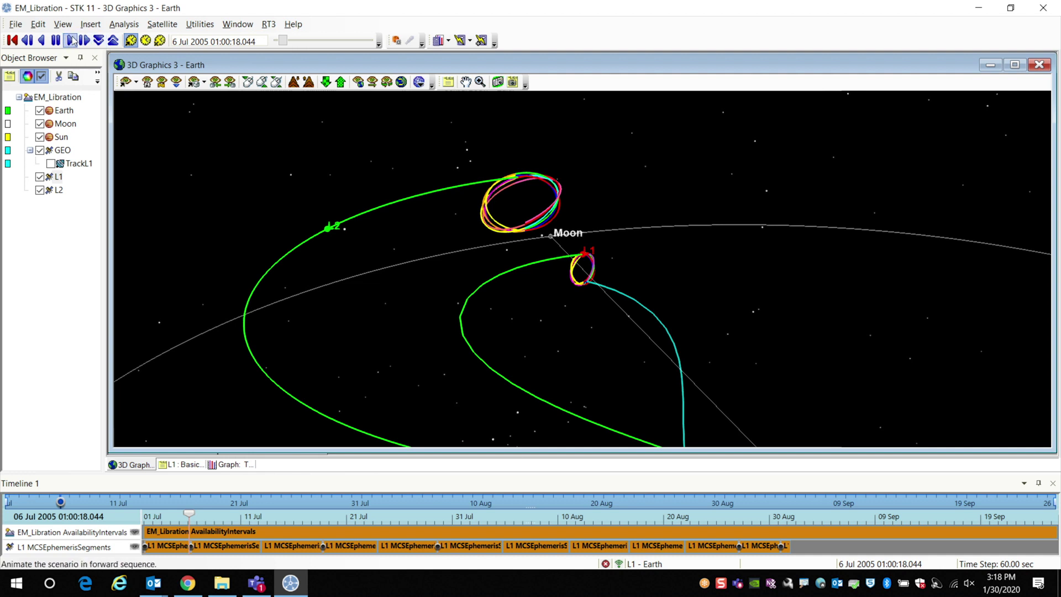
pyautogui.click(72, 41)
pyautogui.click(113, 40)
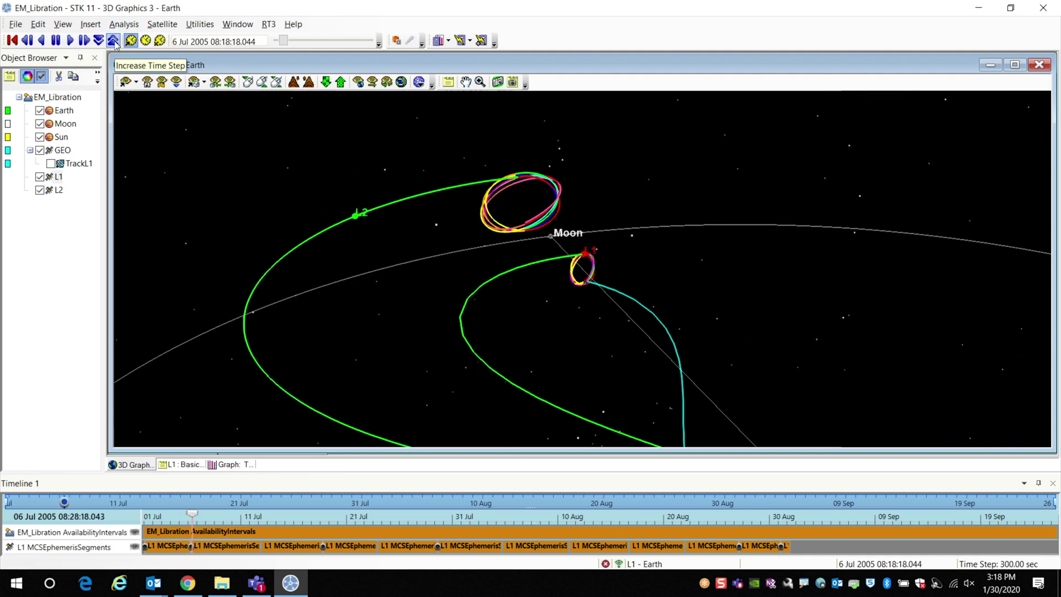
pyautogui.click(113, 41)
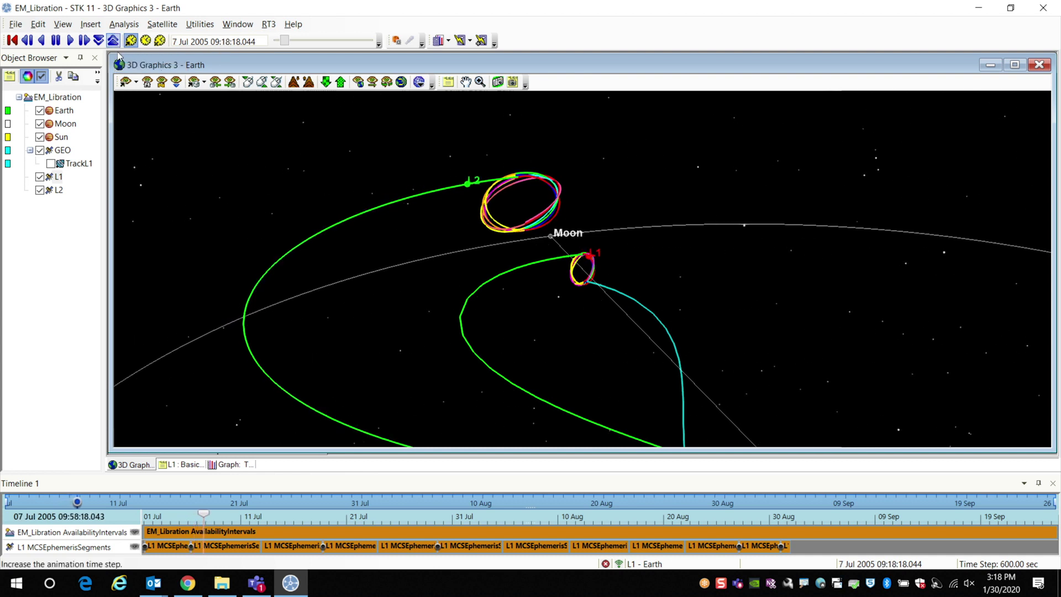
pyautogui.scroll(-5, 353, 249)
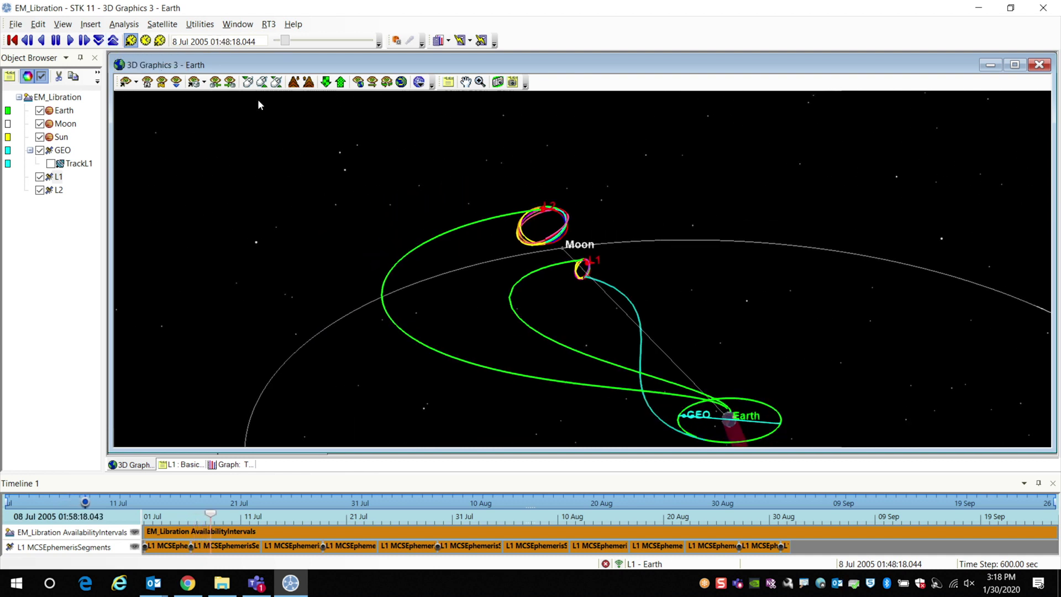
pyautogui.click(109, 40)
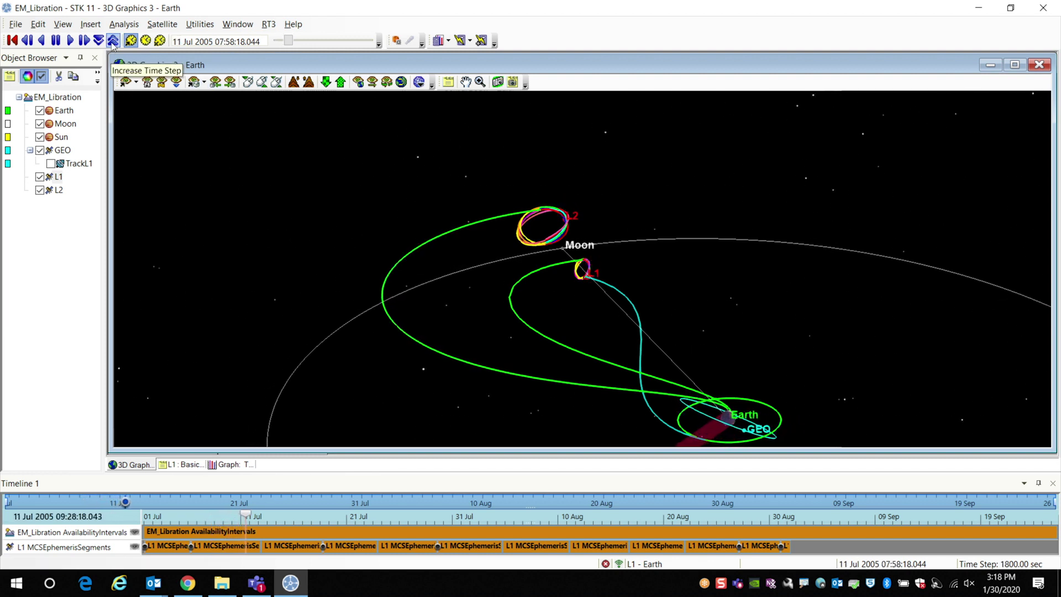
pyautogui.click(113, 42)
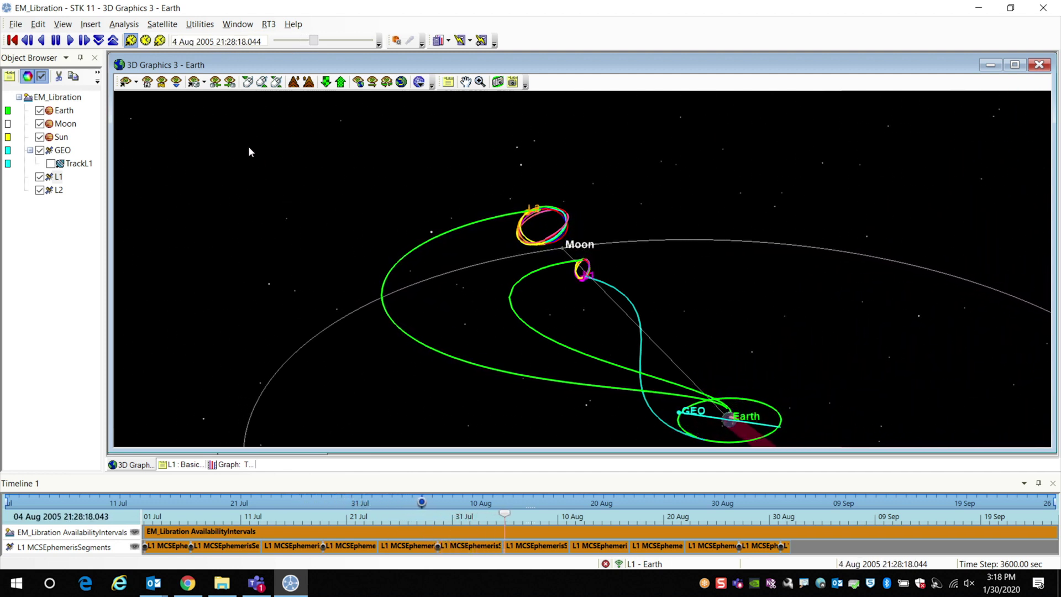
# Drop the time step back to 1800 seconds and pause the animation near 28 Aug 2005
pyautogui.click(98, 40)
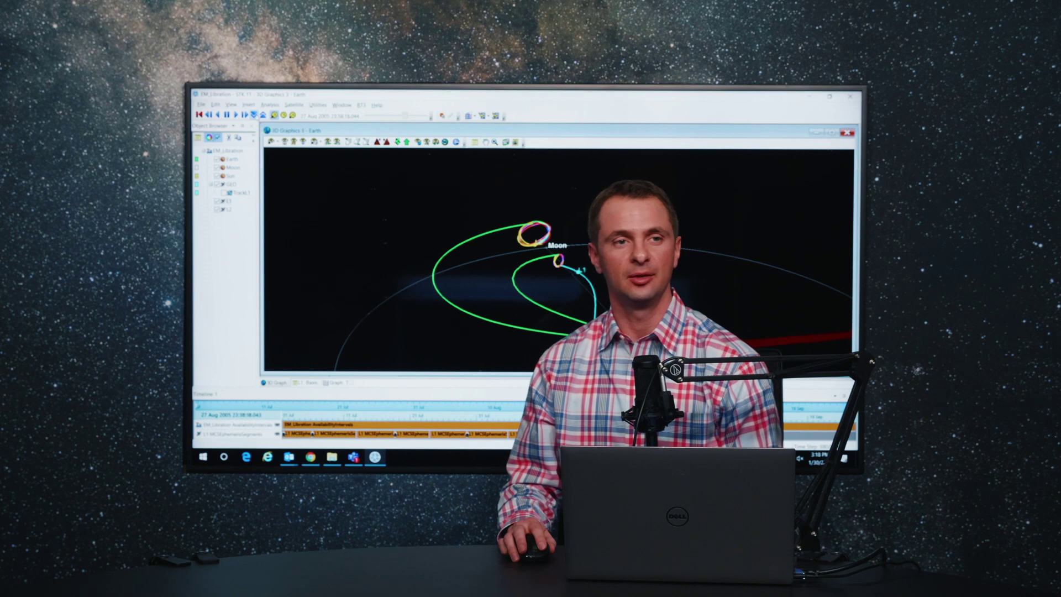
pyautogui.click(227, 114)
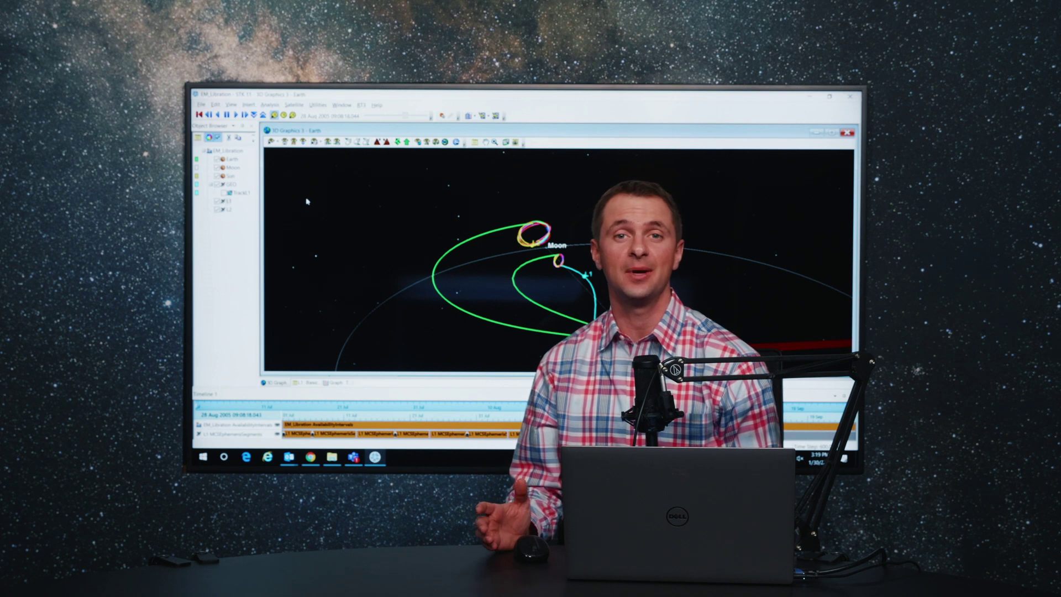
# Rotate the camera so the Moon sits above Earth with the L1 and L2 trajectories between them
pyautogui.moveTo(442, 260); pyautogui.dragTo(469, 285)
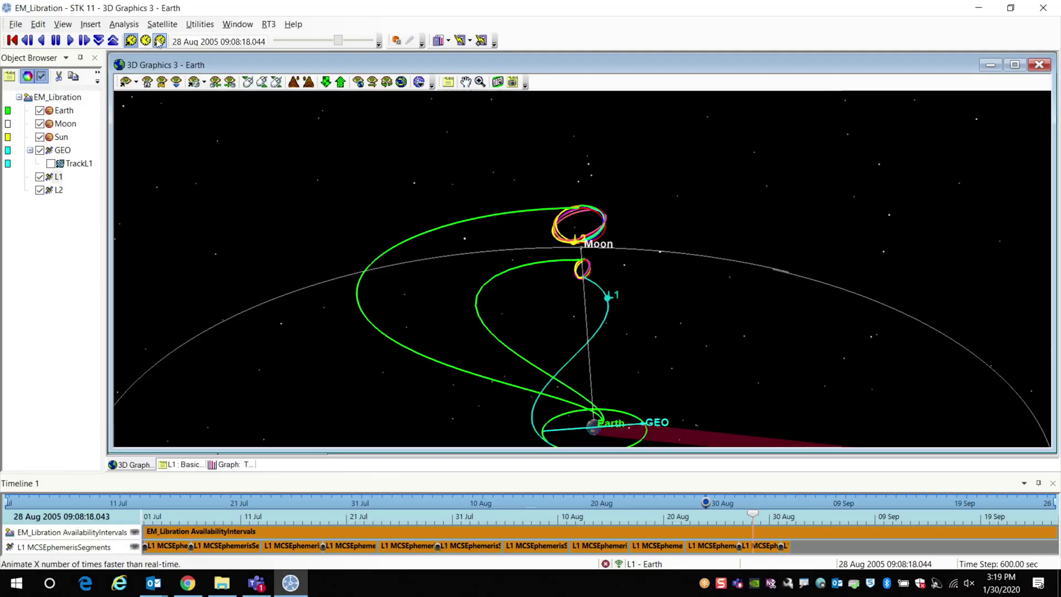
# Run the animation briefly, pause at 29 Aug 2005 12:48:18, and tilt the orbits flatter
pyautogui.click(70, 40)
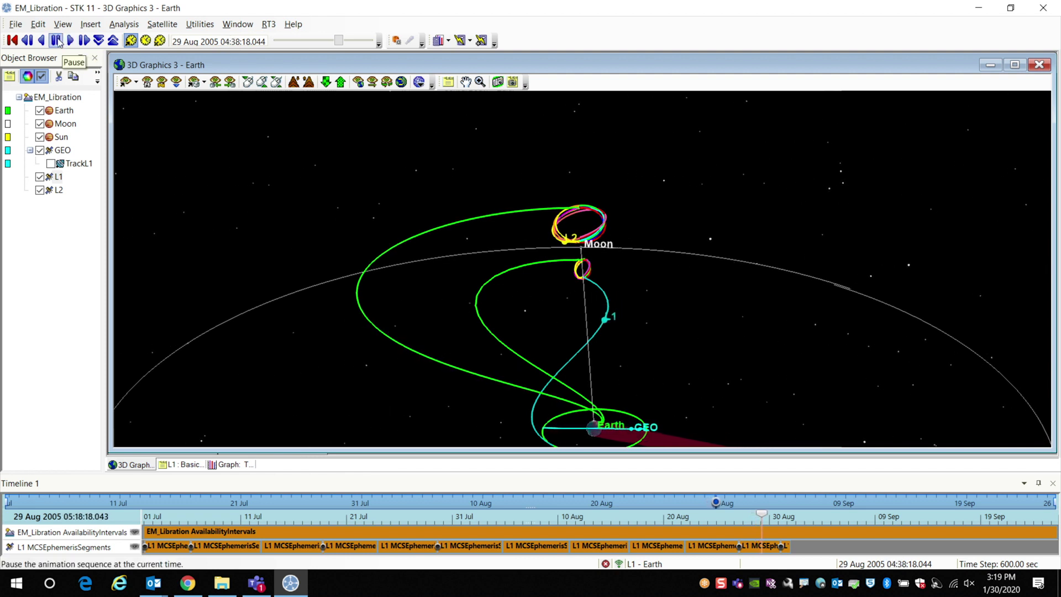
pyautogui.click(57, 40)
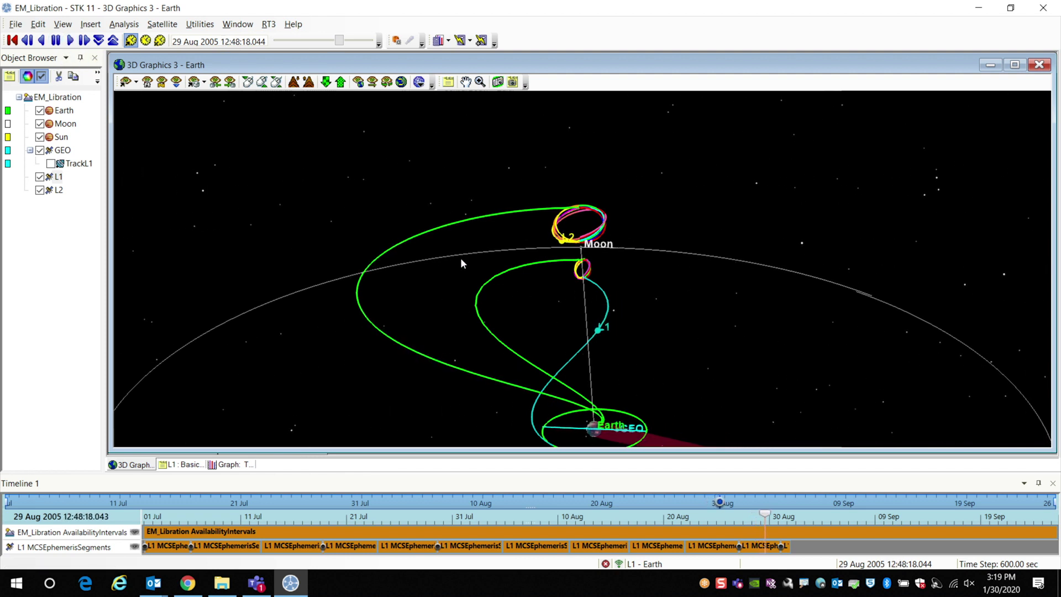
pyautogui.moveTo(461, 259); pyautogui.dragTo(523, 249)
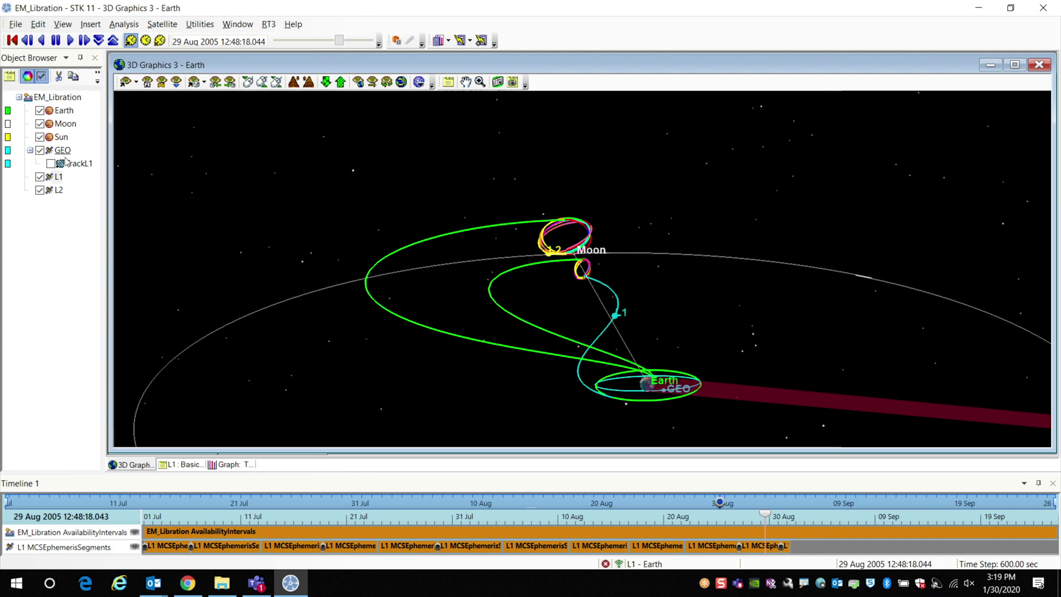
# Turn on the TrackL1 sensor cone from the GEO satellite toward L1 and zoom in on it
pyautogui.click(50, 164)
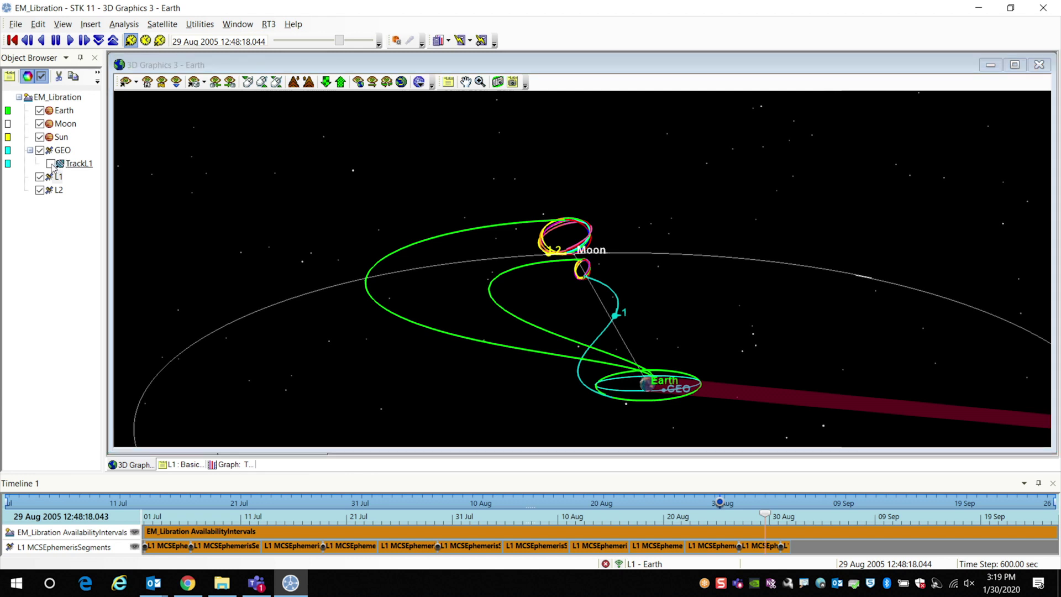
pyautogui.scroll(3, 535, 279)
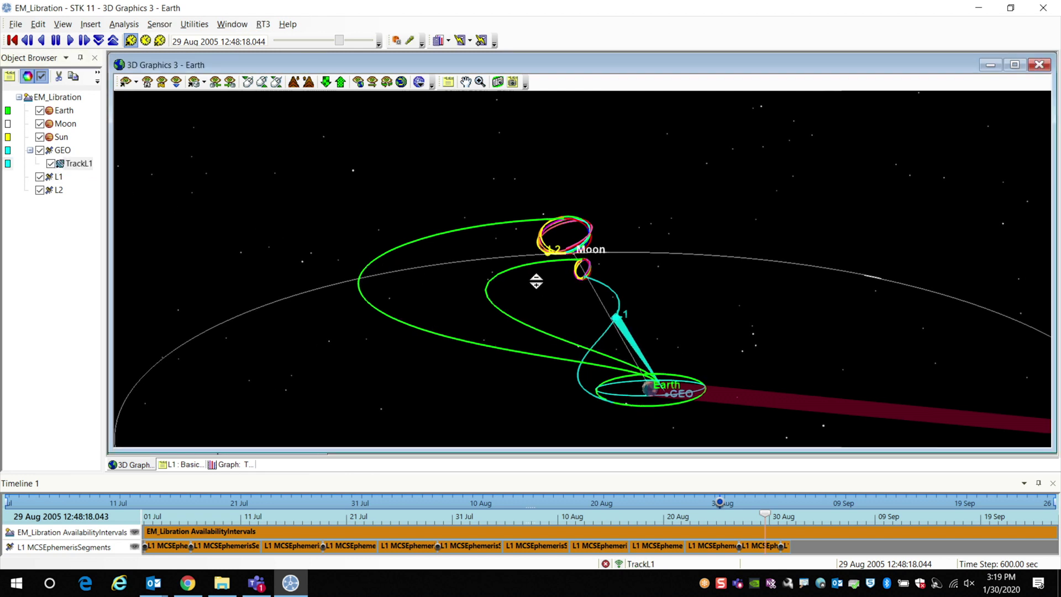
pyautogui.moveTo(532, 282); pyautogui.dragTo(493, 279)
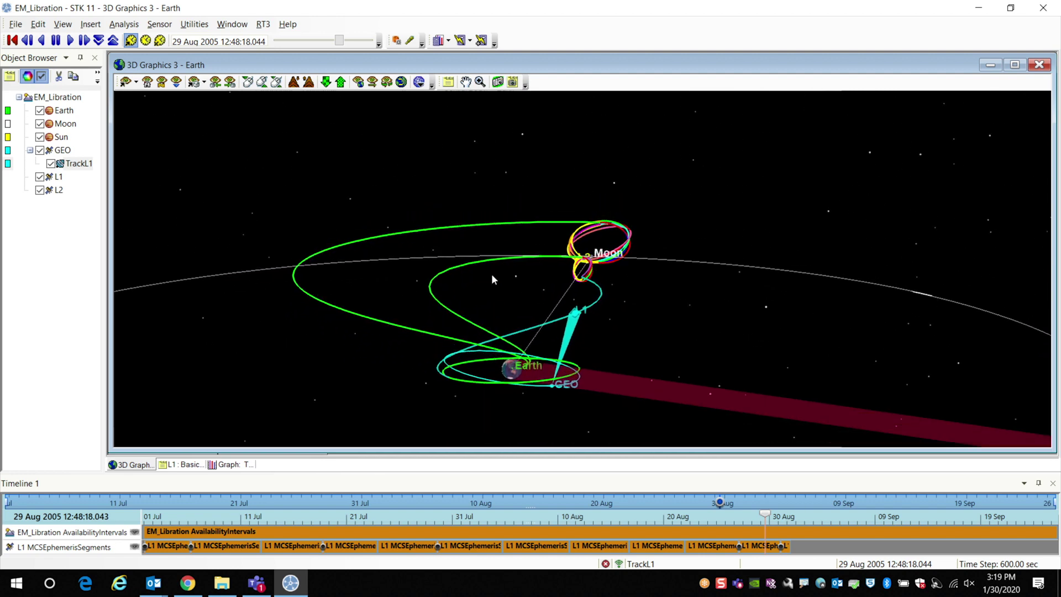
pyautogui.click(88, 164)
pyautogui.rightClick(90, 166)
# Review TrackL1's spectral band, optical and radiometric settings, then cancel without changes
pyautogui.click(122, 172)
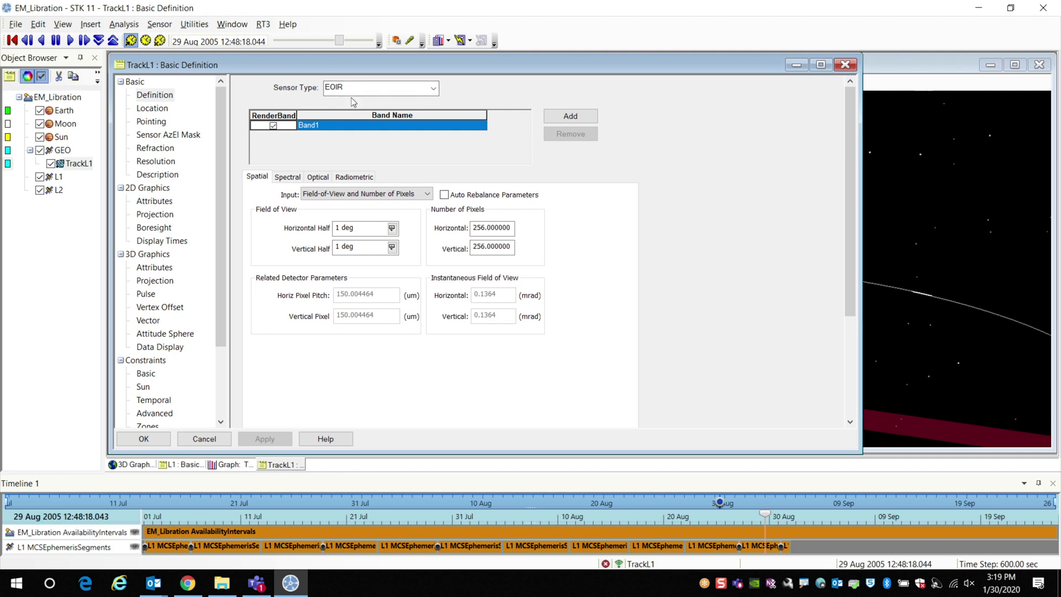
pyautogui.click(288, 177)
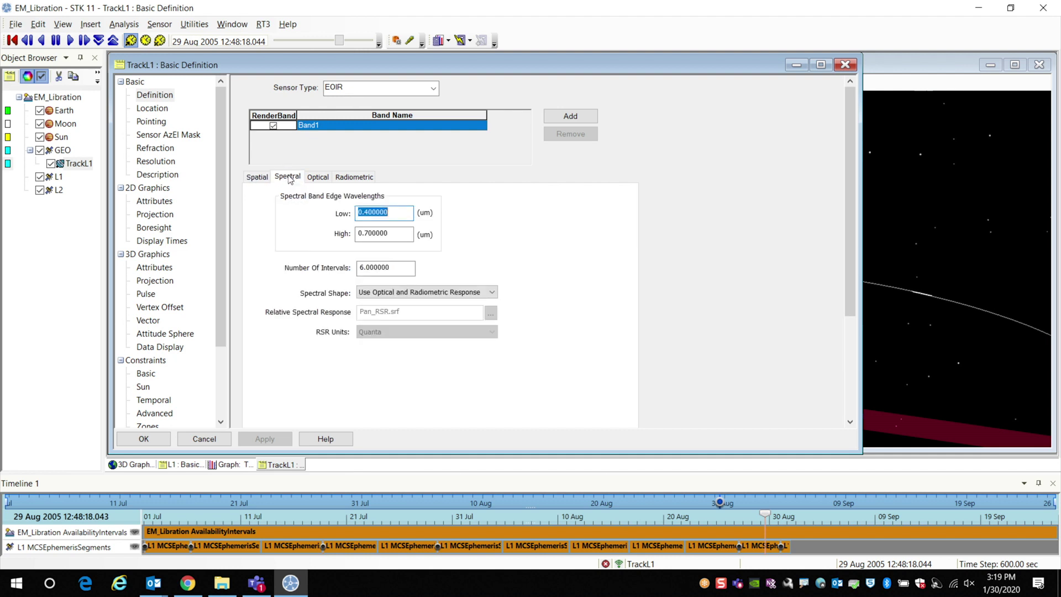
pyautogui.click(317, 180)
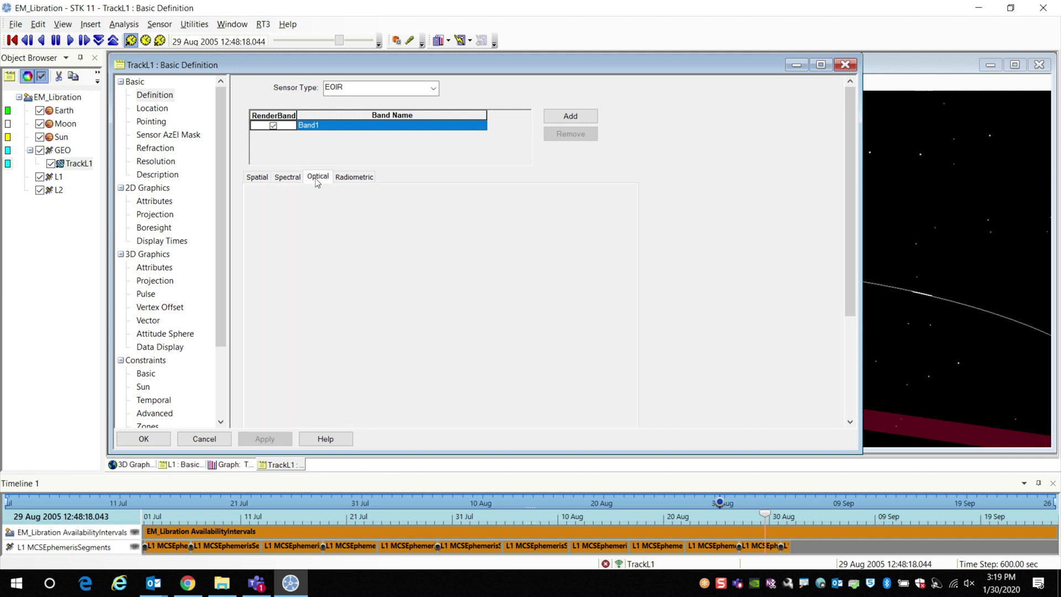
pyautogui.click(349, 180)
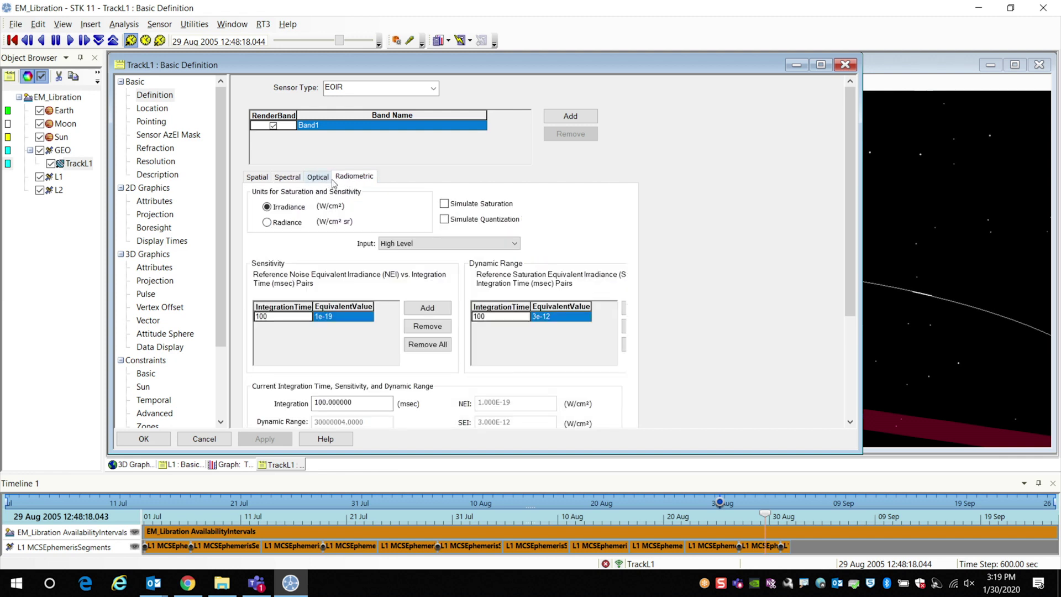
pyautogui.click(205, 439)
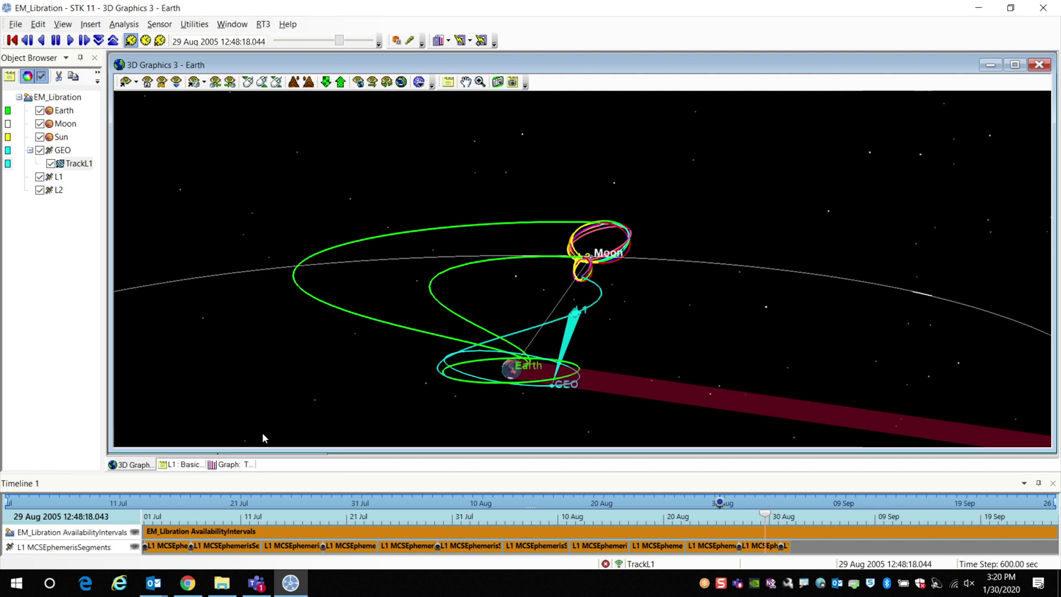
# Restore the TrackL1 EOIR_SNR graph, lock it to animation time, and place it upper right
pyautogui.click(232, 464)
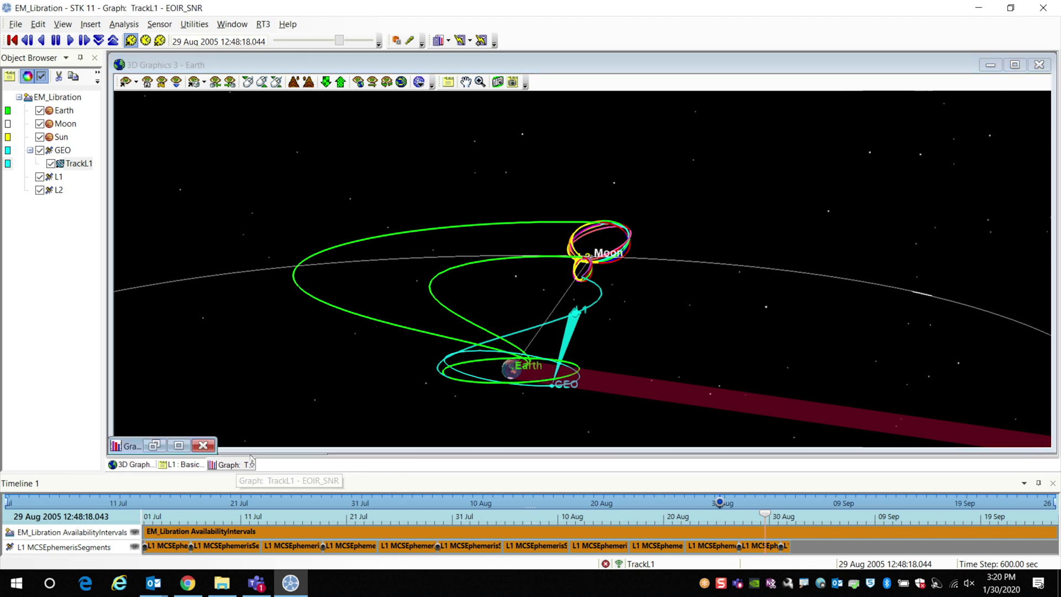
pyautogui.click(179, 446)
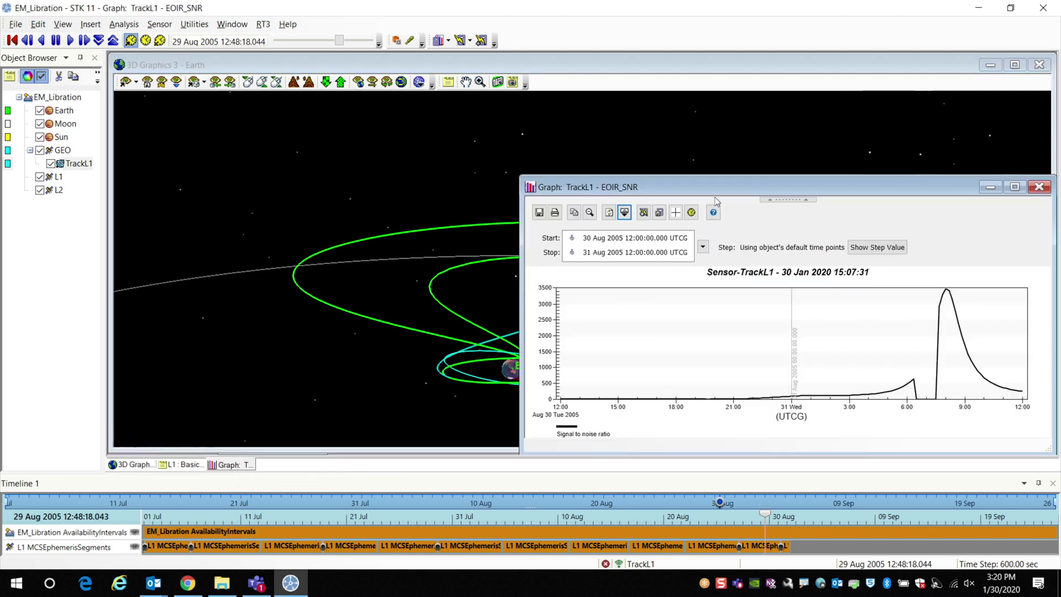
pyautogui.click(690, 214)
pyautogui.moveTo(699, 189); pyautogui.dragTo(746, 64)
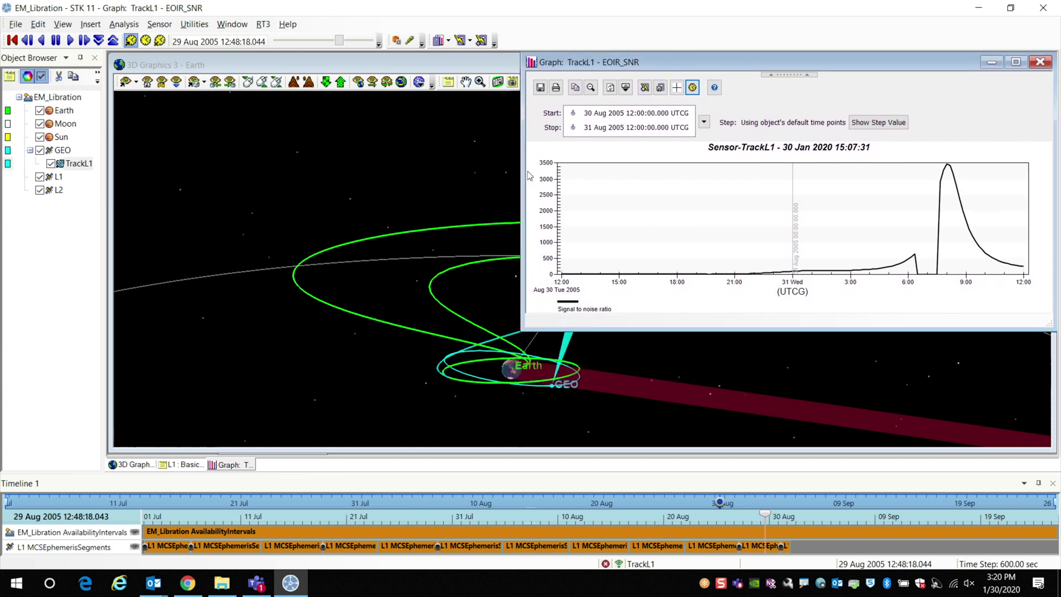
pyautogui.moveTo(522, 170); pyautogui.dragTo(661, 177)
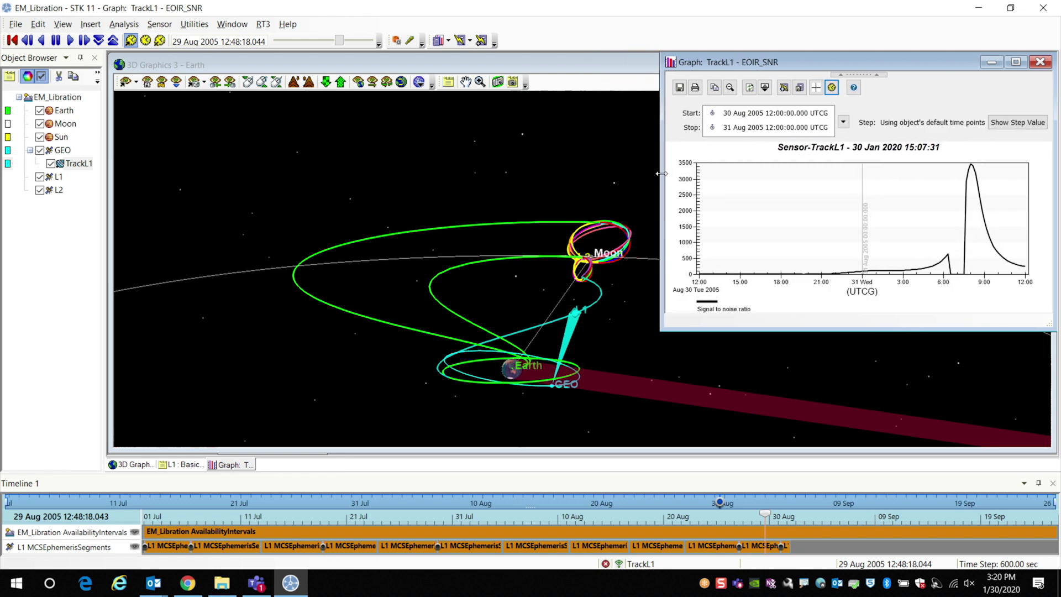
pyautogui.rightClick(941, 244)
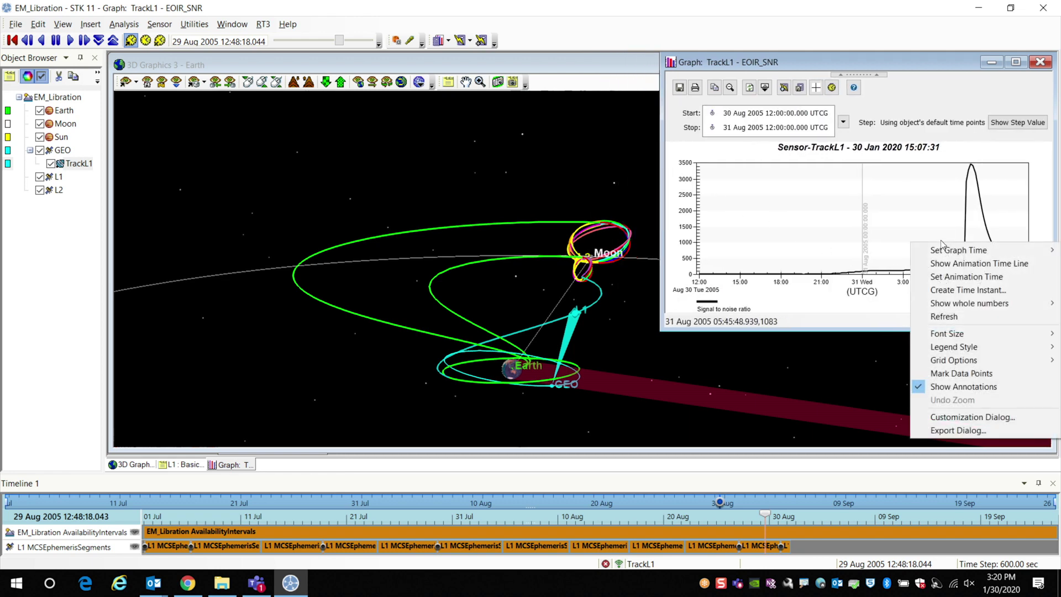
# Set animation time to 31 Aug 2005 05:45:48.939 from the SNR curve and rotate to show Earth and GEO
pyautogui.click(949, 277)
pyautogui.click(482, 436)
pyautogui.moveTo(481, 436); pyautogui.dragTo(549, 339)
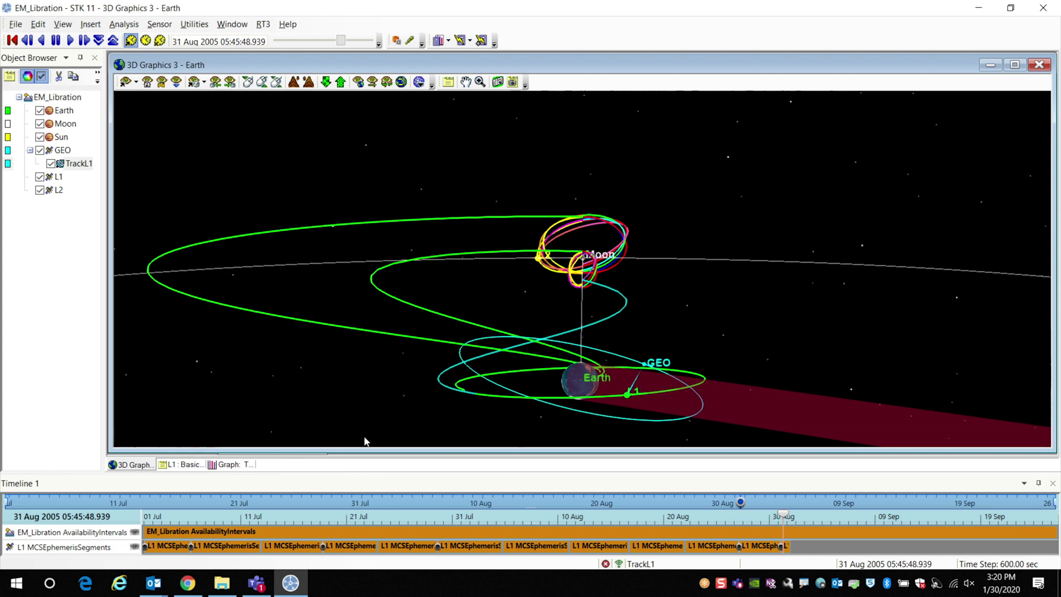
pyautogui.click(248, 464)
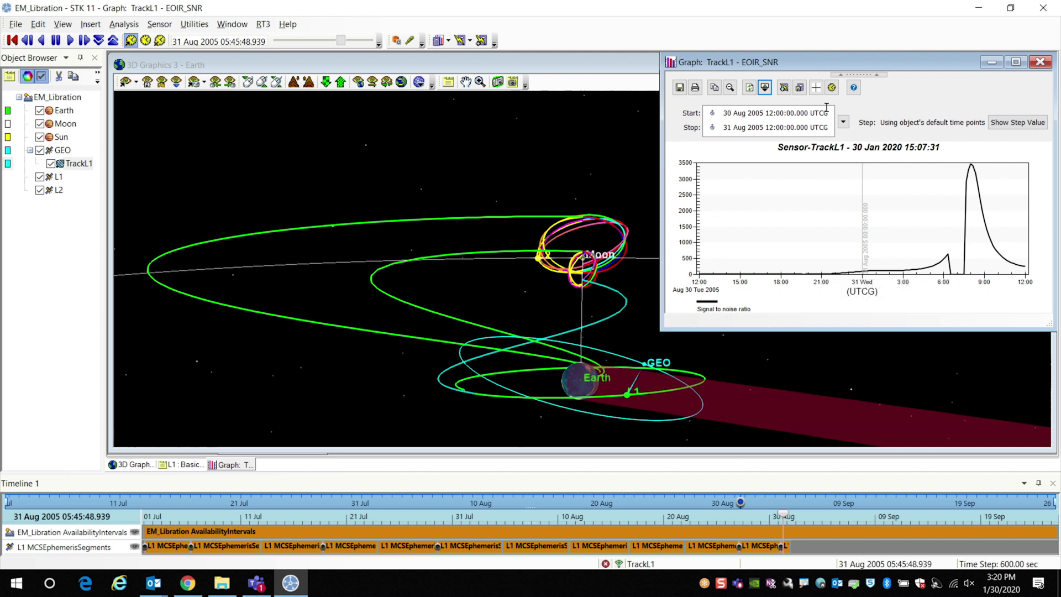
# Add the animation-time line to the SNR graph and open the TrackL1 EOIR synthetic scene
pyautogui.click(832, 89)
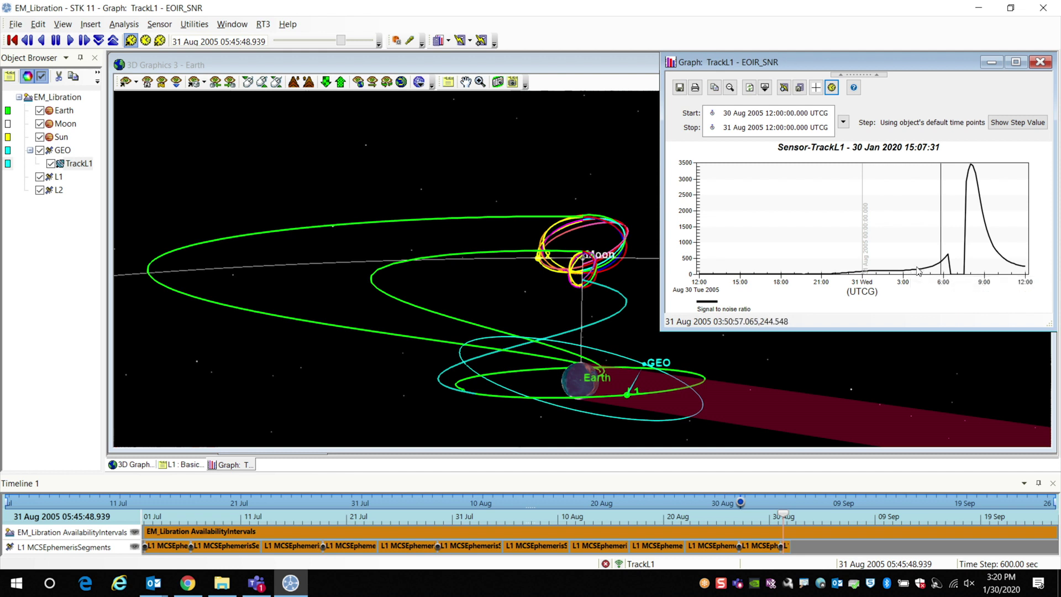
pyautogui.moveTo(915, 276)
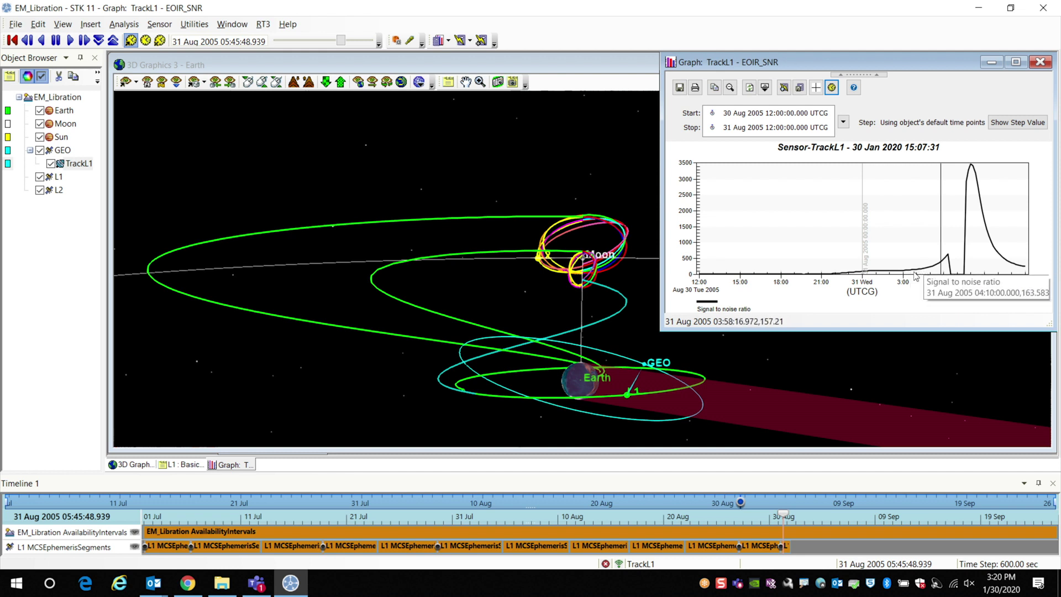
pyautogui.click(633, 68)
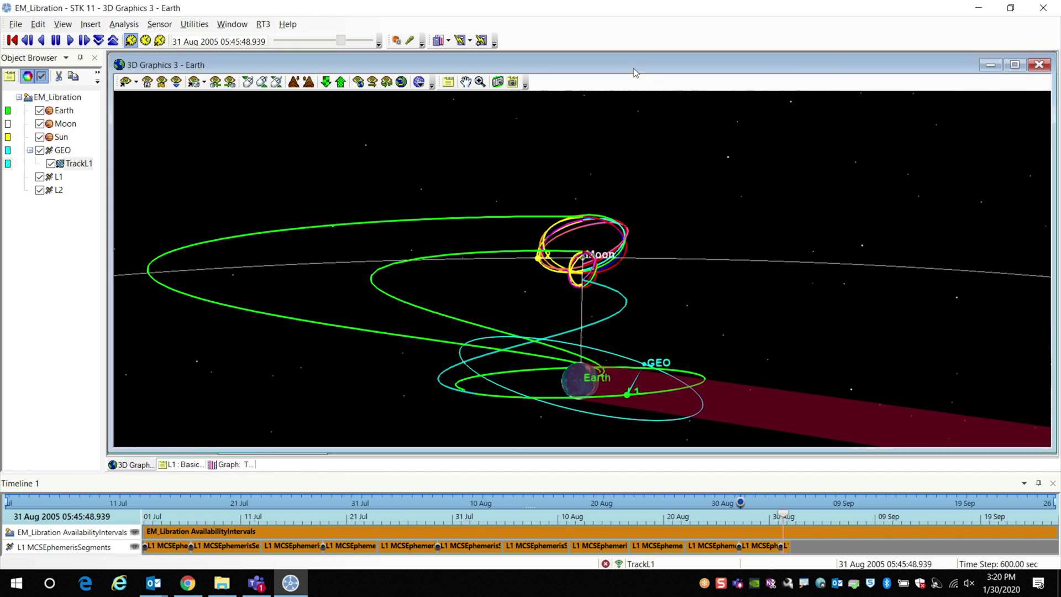
pyautogui.click(409, 41)
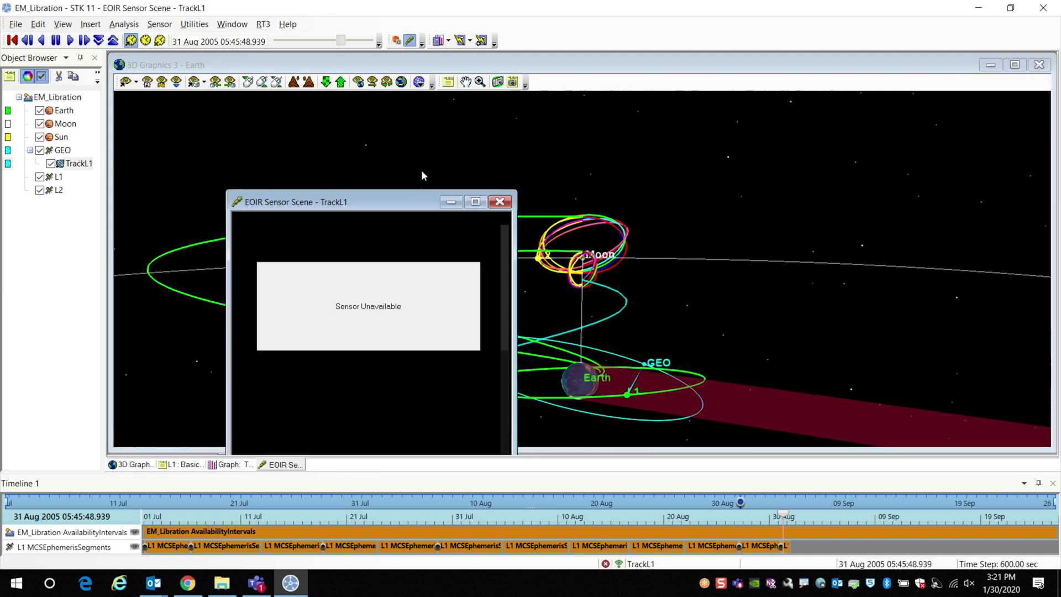
# Drag the rendered TrackL1 sensor scene window to the upper right over the 3D view
pyautogui.moveTo(426, 198); pyautogui.dragTo(429, 196)
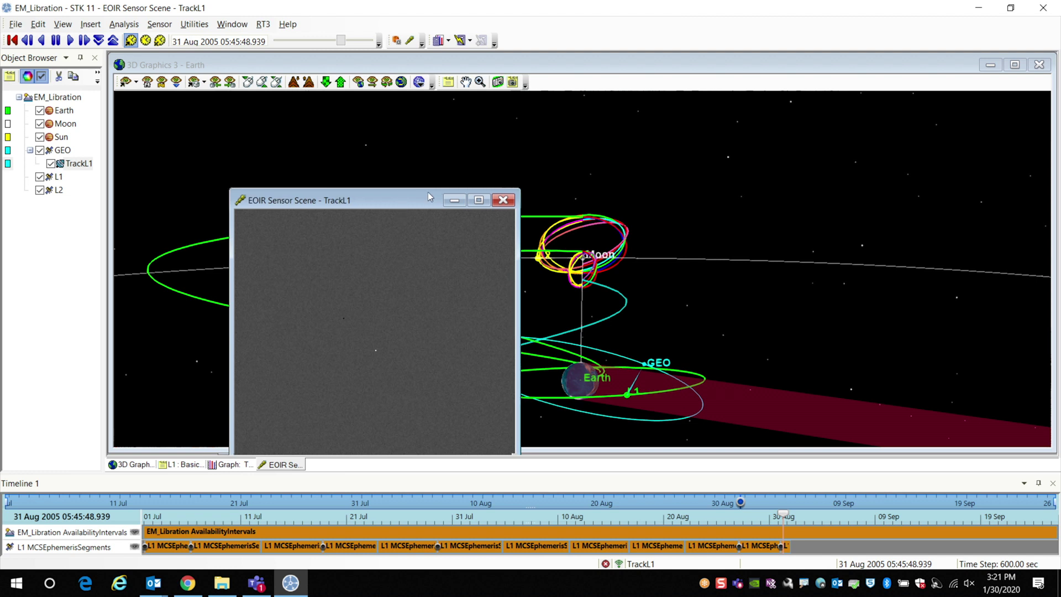
pyautogui.moveTo(712, 127); pyautogui.dragTo(921, 86)
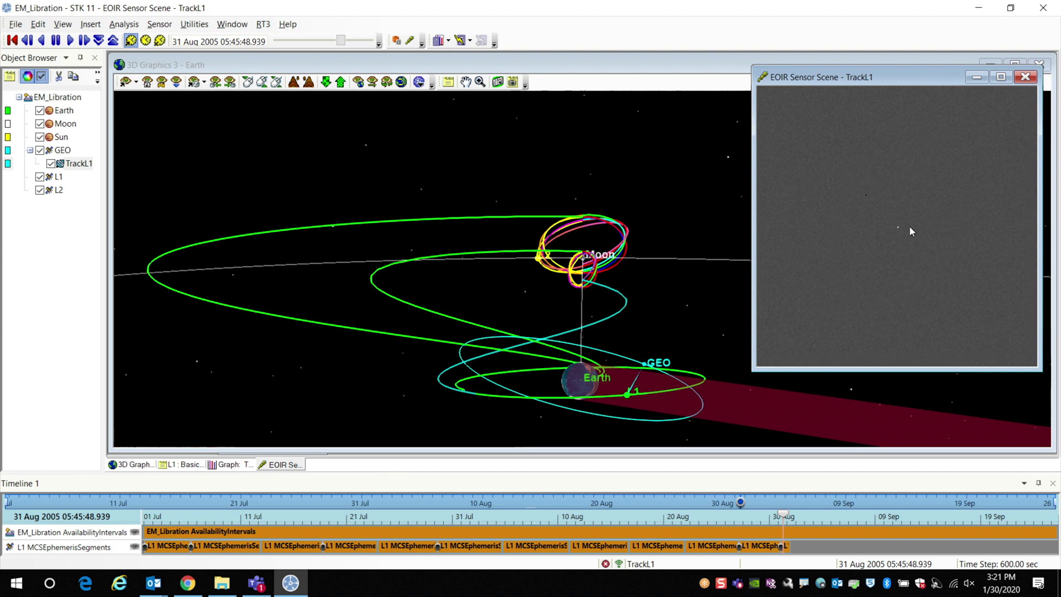
# Open the sensor scene's Visual Details dialog and move it to the left
pyautogui.rightClick(928, 233)
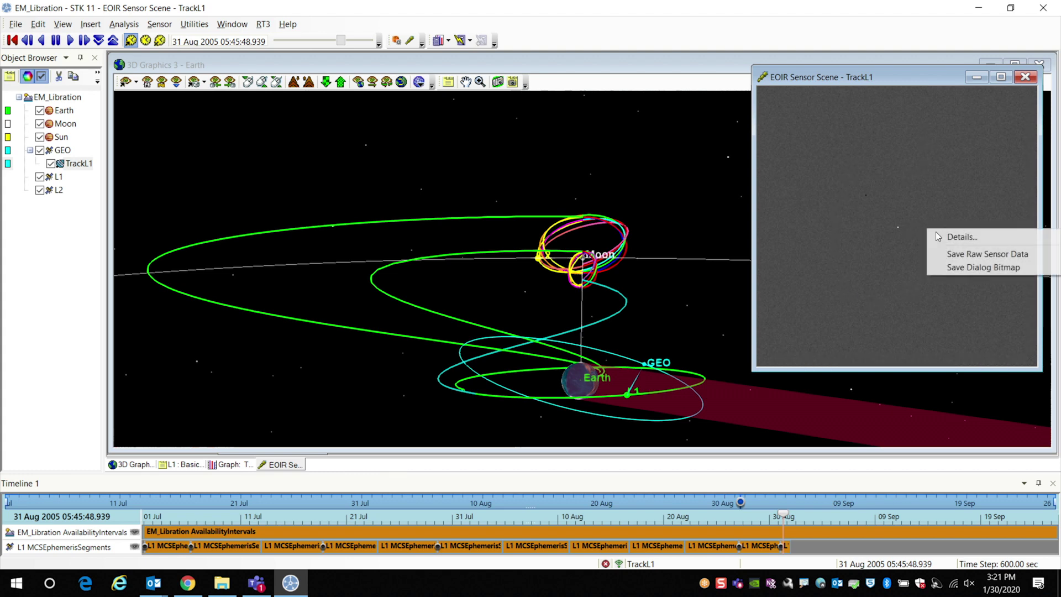
pyautogui.click(946, 235)
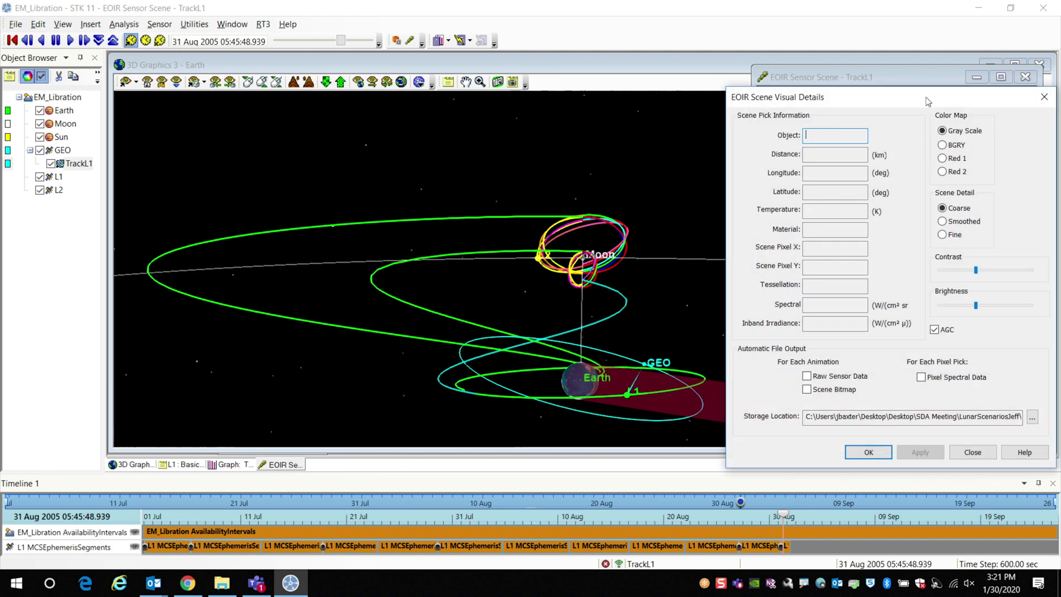
pyautogui.moveTo(929, 101); pyautogui.dragTo(285, 77)
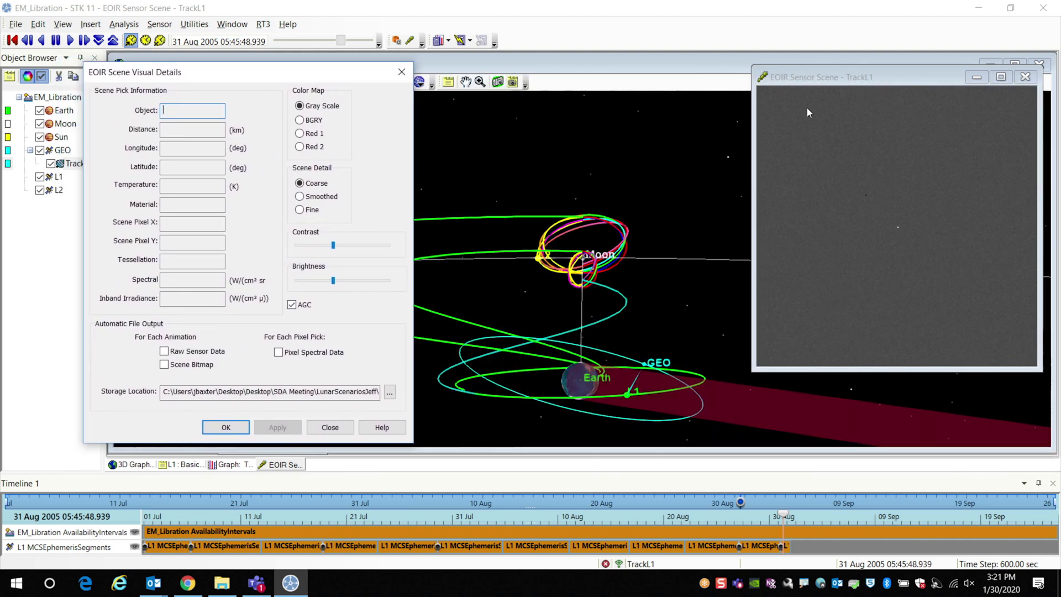
# Pick scene pixels until L1 is reported at 11458 km, 273 K, pixel 127/127
pyautogui.click(861, 186)
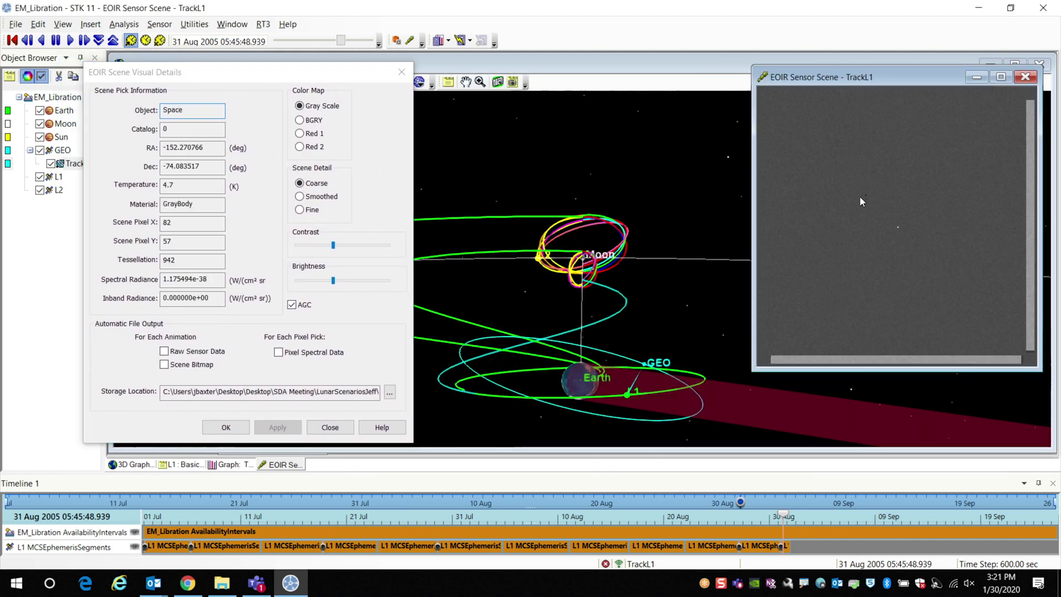
pyautogui.click(858, 200)
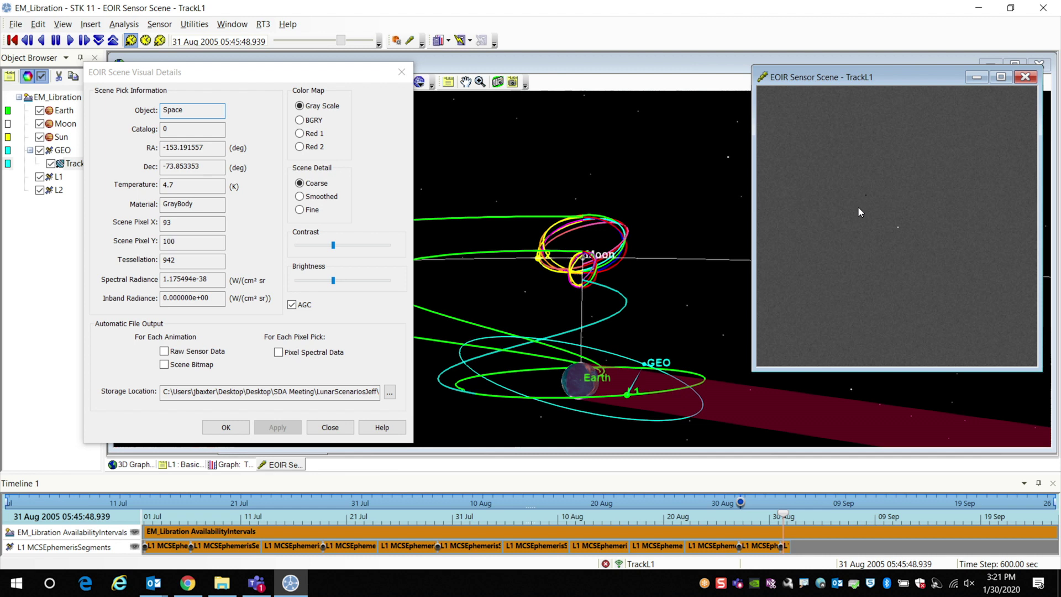
pyautogui.click(898, 228)
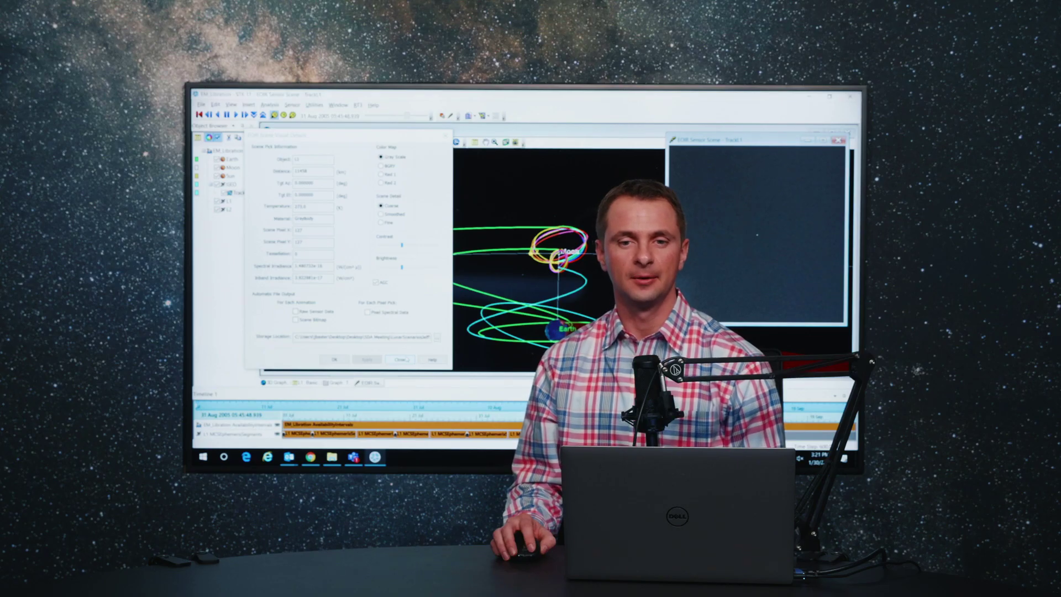
# Close the Scene Visual Details dialog and bring the TrackL1 EOIR_SNR graph forward
pyautogui.click(402, 360)
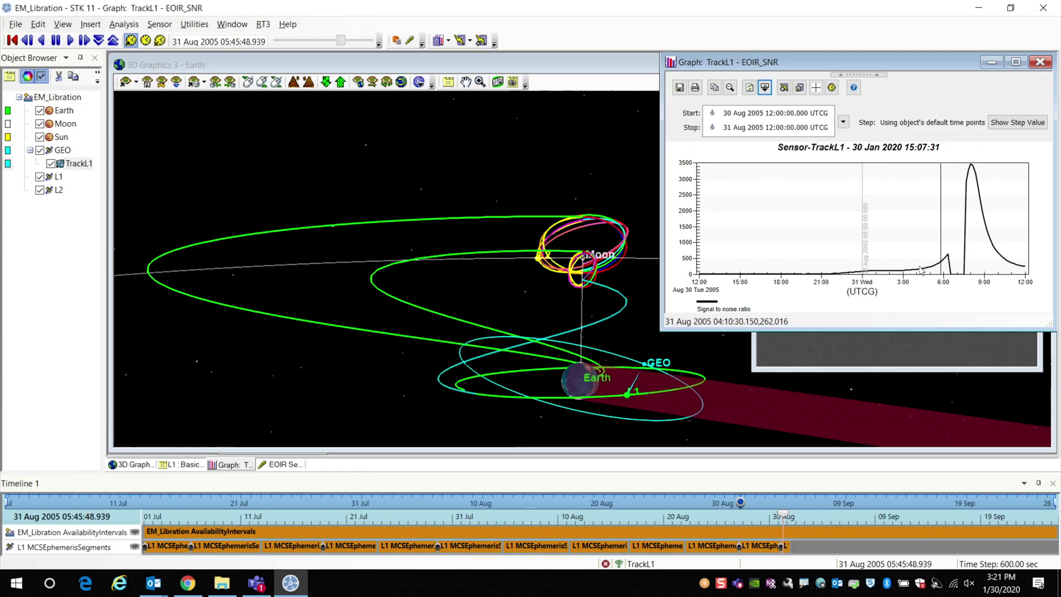
pyautogui.moveTo(918, 272)
# Close the old sensor scene and set the animation time to 30 Aug 2005 23:07:27.335
pyautogui.click(856, 361)
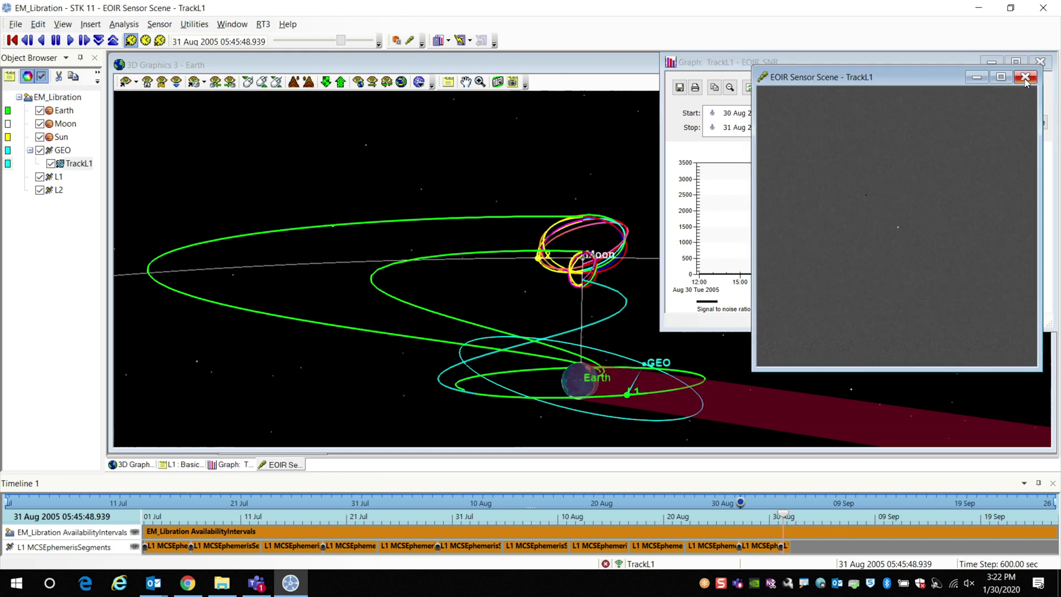
pyautogui.click(1025, 78)
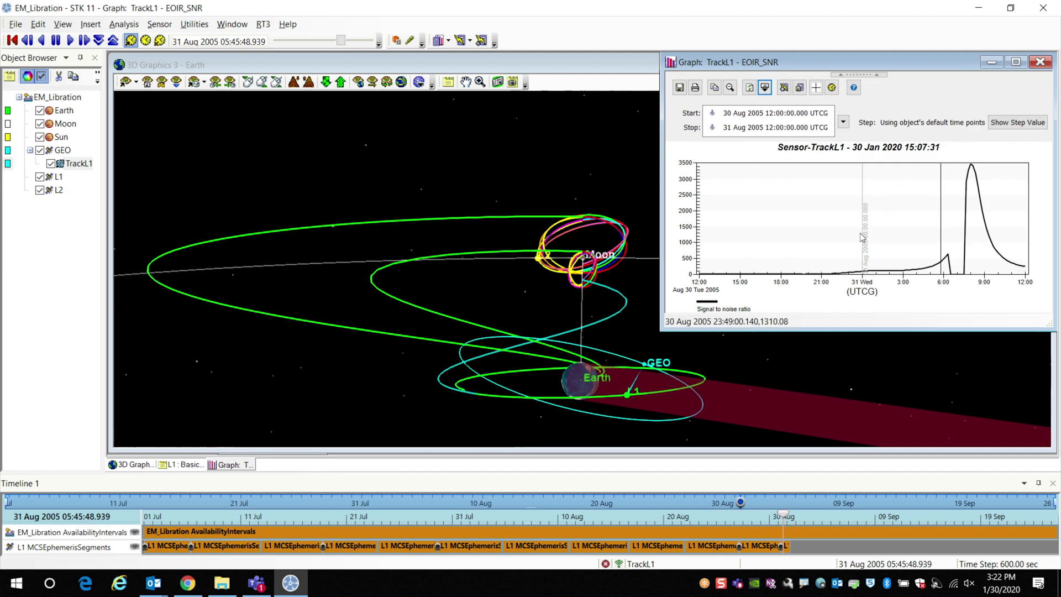
pyautogui.rightClick(858, 234)
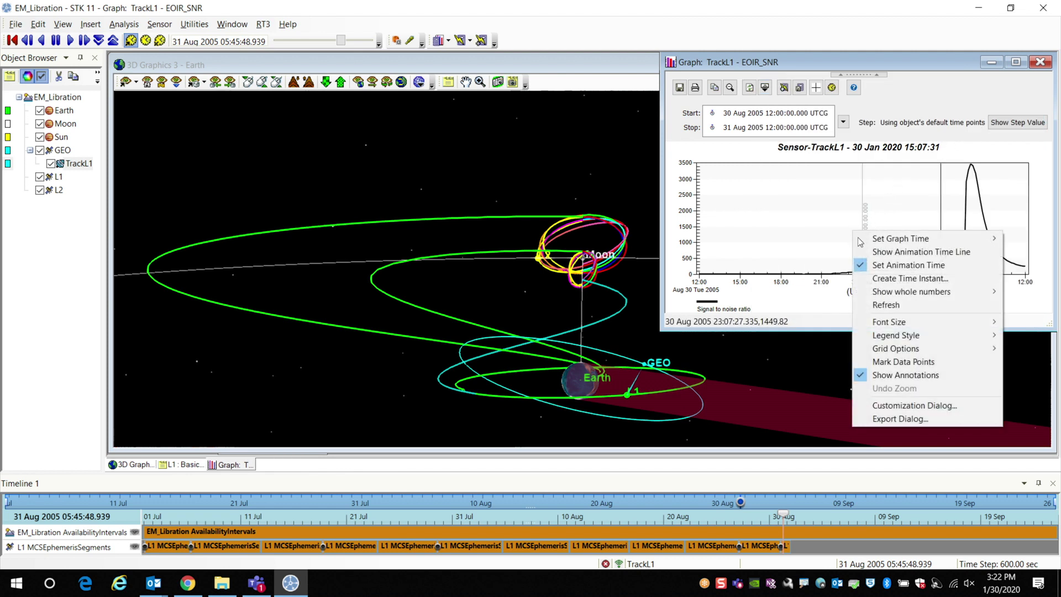
pyautogui.click(879, 266)
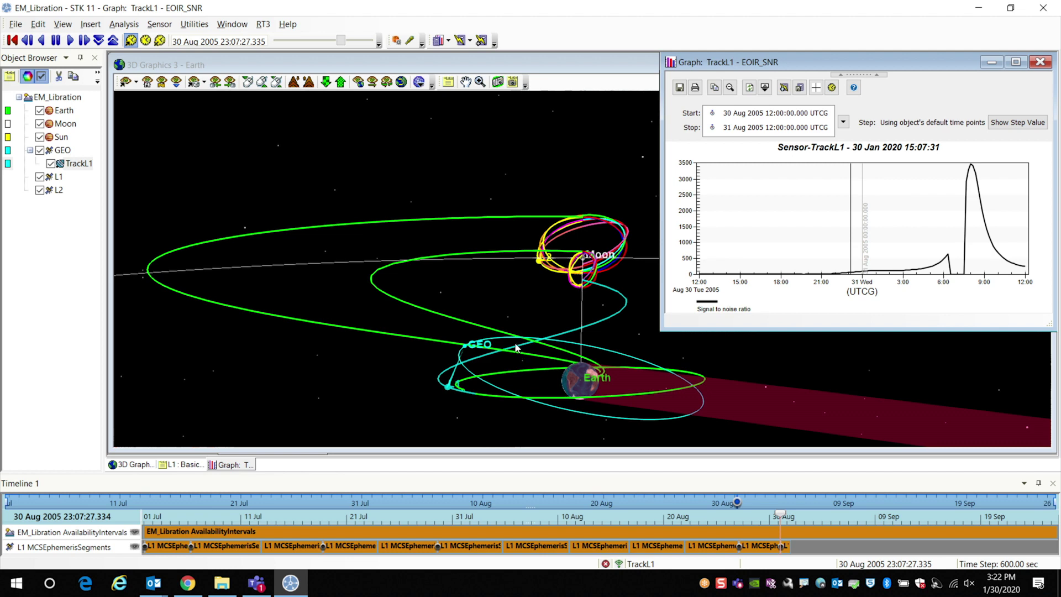
# Preview the TrackL1 EOIR synthetic scene at 23:07 UTCG, then close it
pyautogui.moveTo(515, 347)
pyautogui.mouseDown()
pyautogui.moveTo(533, 331)
pyautogui.moveTo(547, 338)
pyautogui.moveTo(534, 336)
pyautogui.mouseUp()
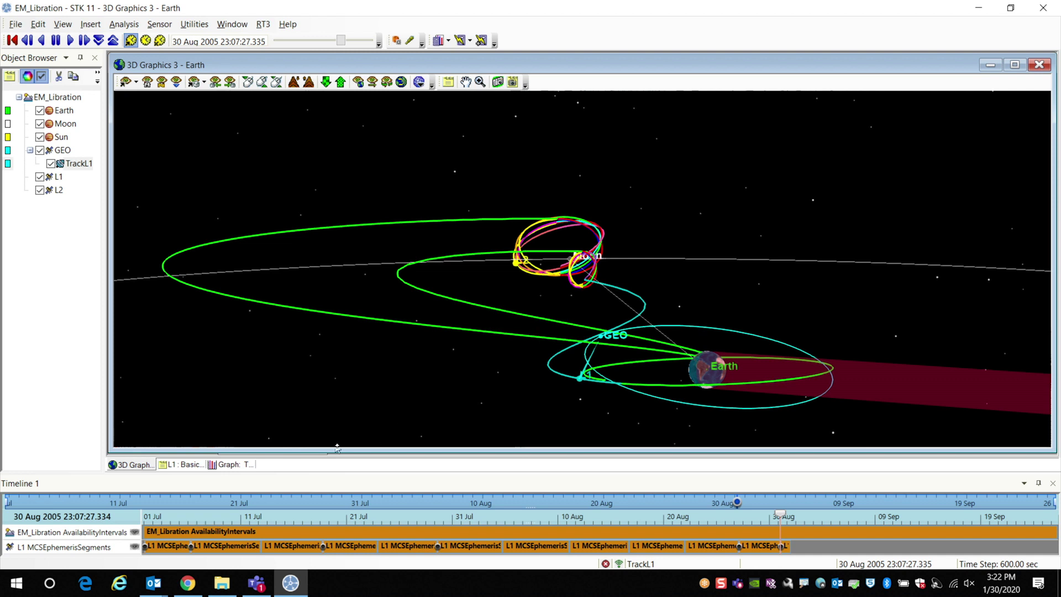
pyautogui.click(409, 40)
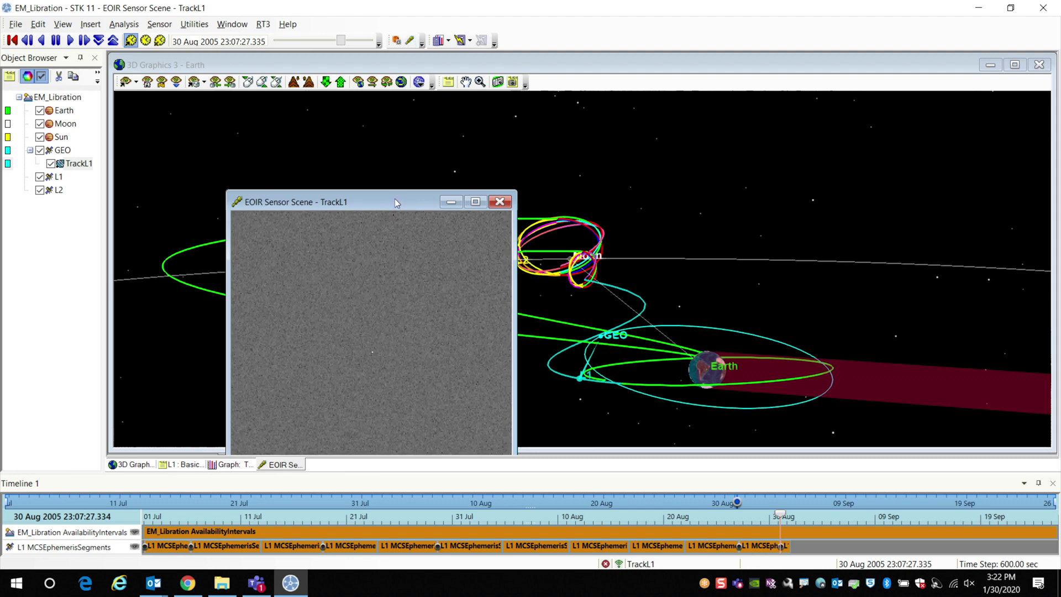
pyautogui.moveTo(392, 197); pyautogui.dragTo(532, 132)
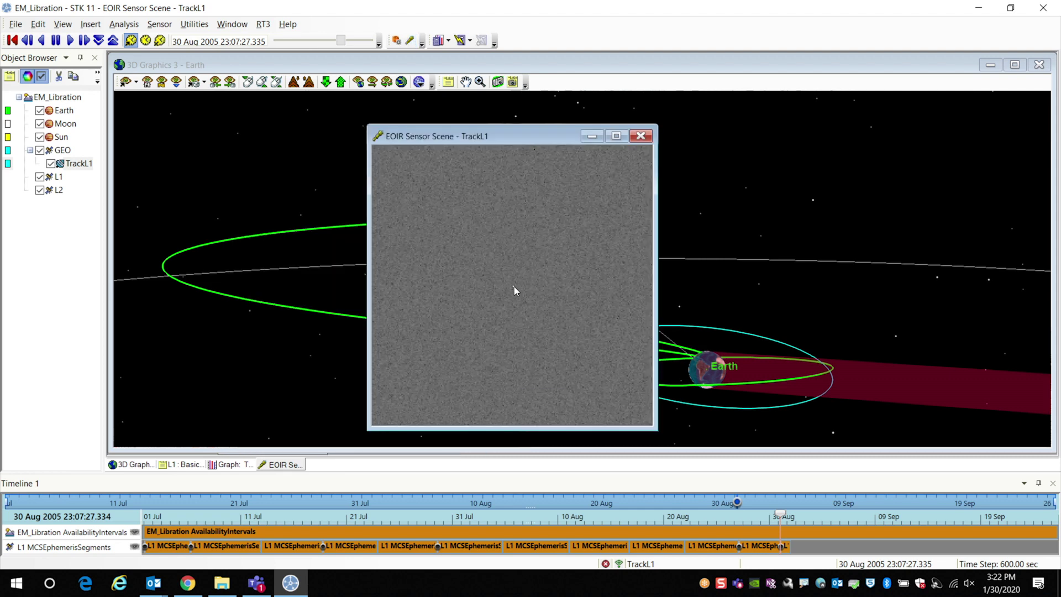
pyautogui.click(641, 136)
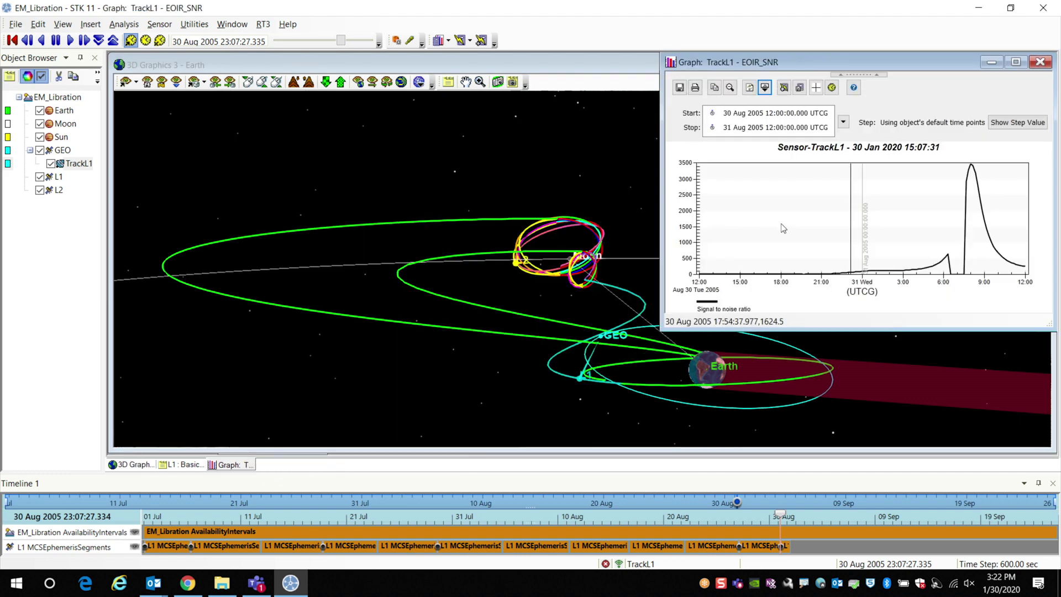
# Jump to 30 Aug 2005 19:15:16.952 and open the TrackL1 EOIR scene at the upper right
pyautogui.rightClick(798, 222)
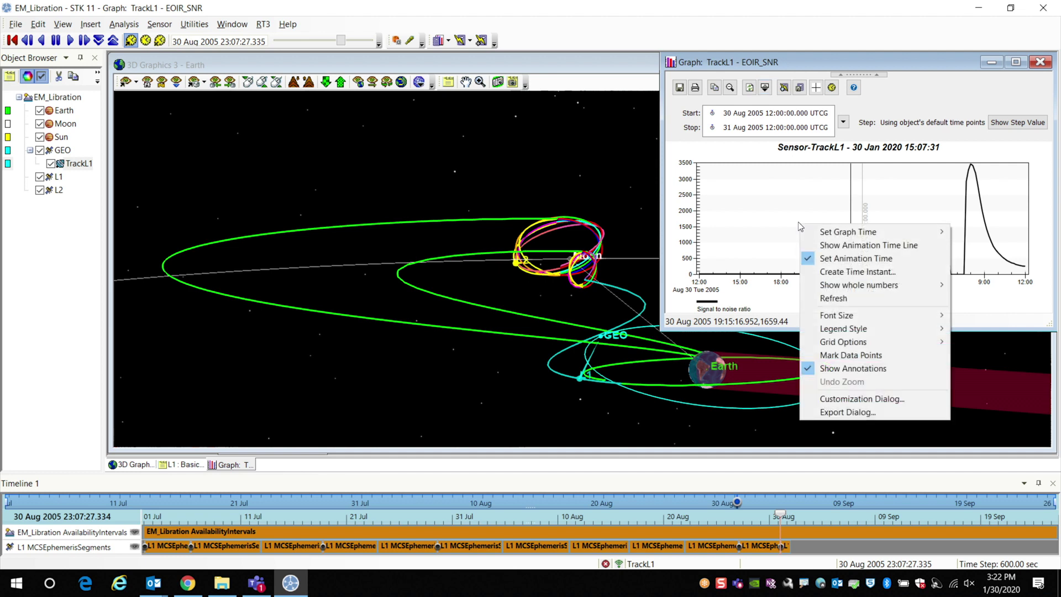
pyautogui.click(826, 258)
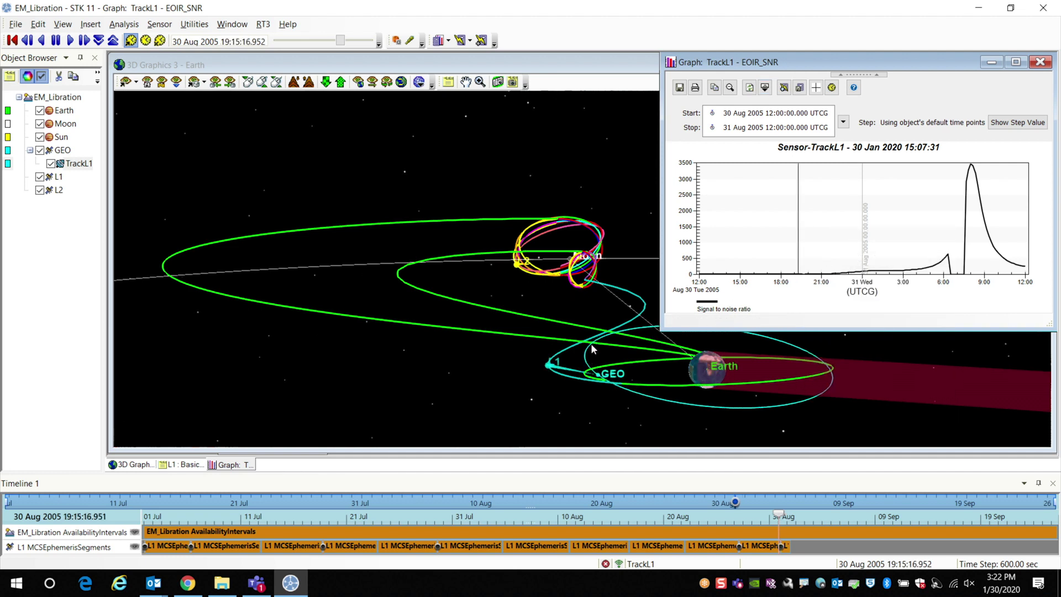
pyautogui.moveTo(592, 349)
pyautogui.mouseDown()
pyautogui.moveTo(578, 357)
pyautogui.moveTo(576, 346)
pyautogui.mouseUp()
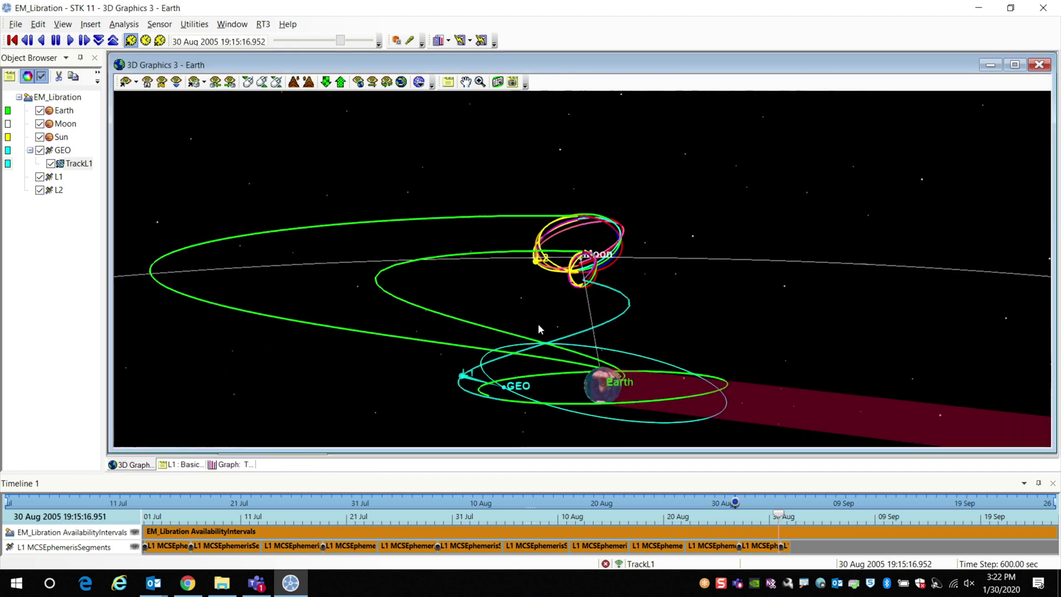
pyautogui.click(409, 41)
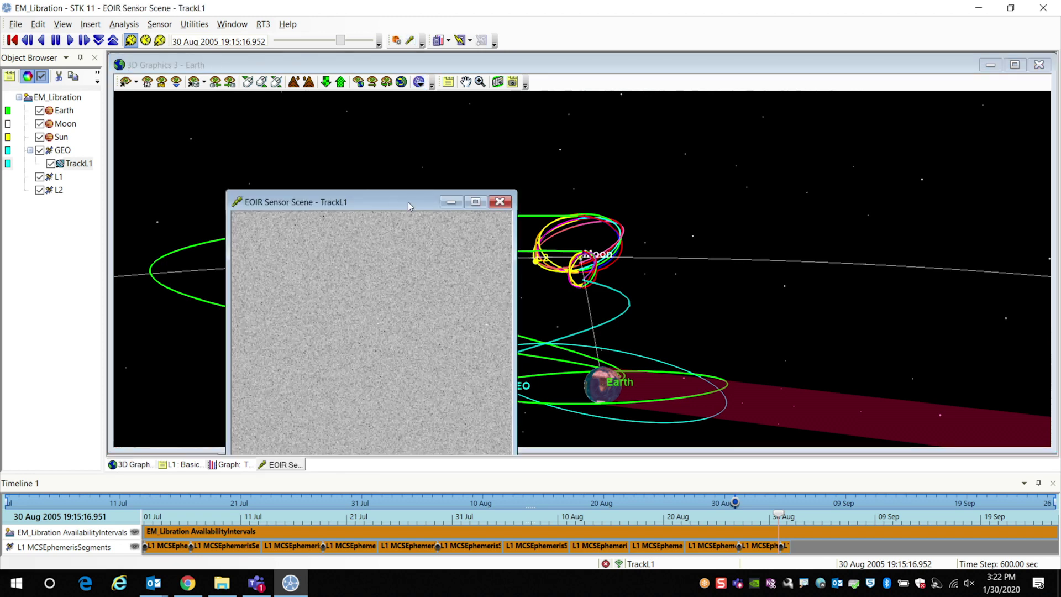
pyautogui.moveTo(407, 201); pyautogui.dragTo(871, 90)
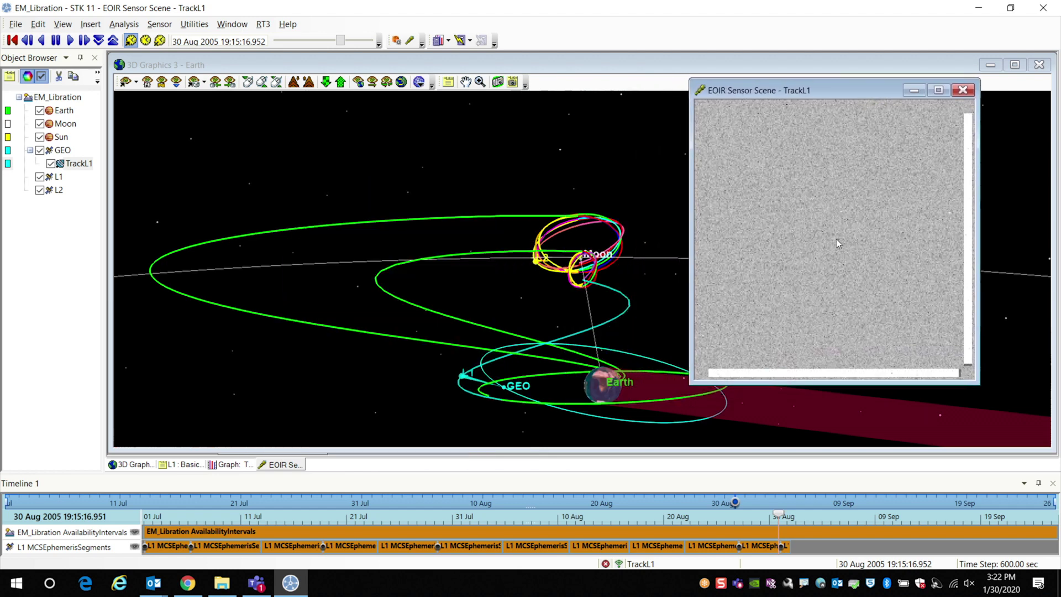
# Open the scene's visual details and pick pixels, which report Space at 4.7 K
pyautogui.rightClick(850, 243)
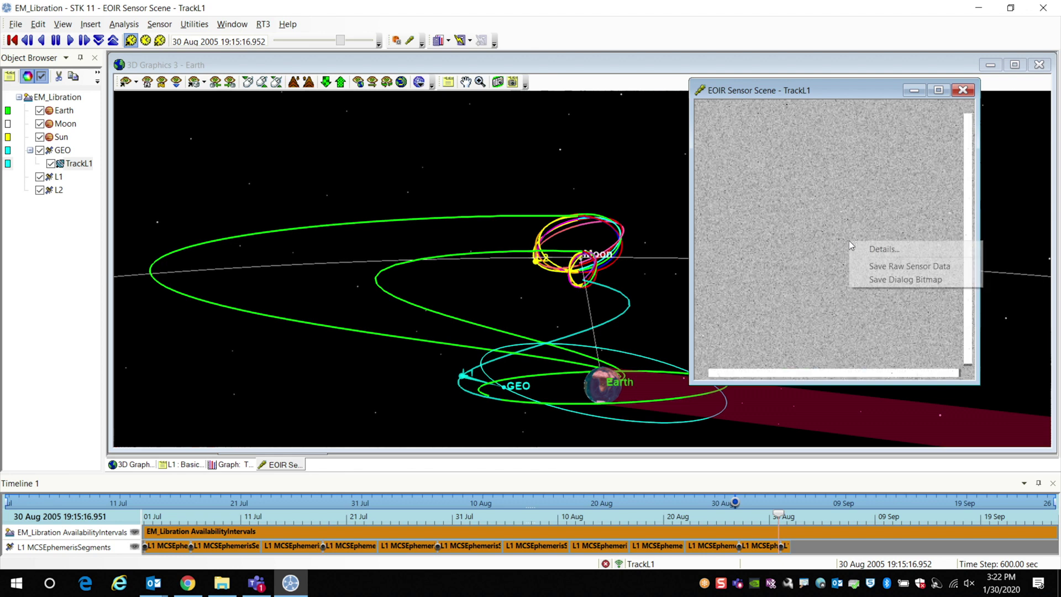
pyautogui.click(872, 249)
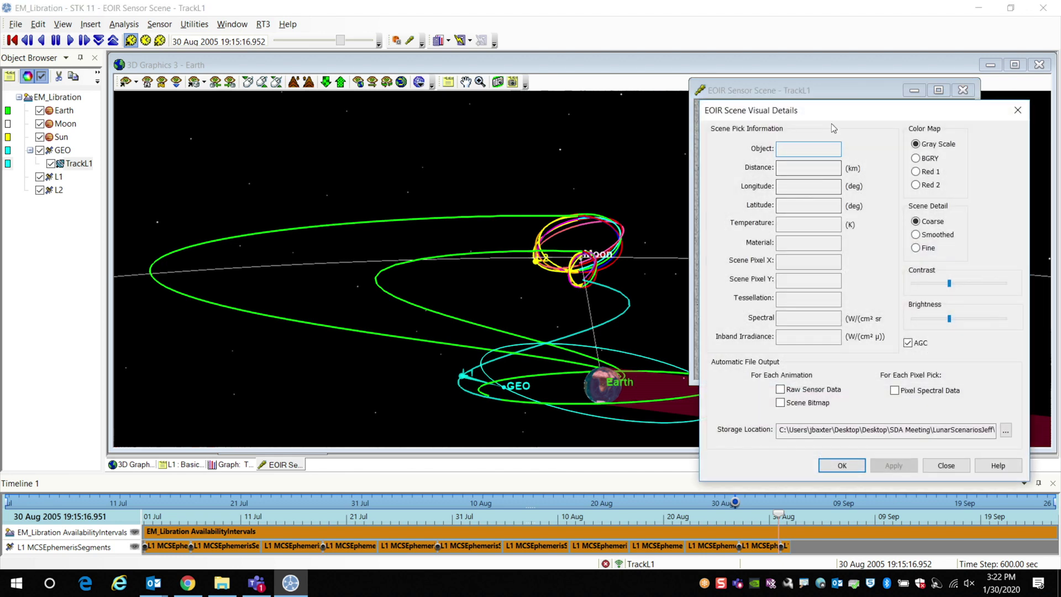
pyautogui.moveTo(829, 115); pyautogui.dragTo(231, 62)
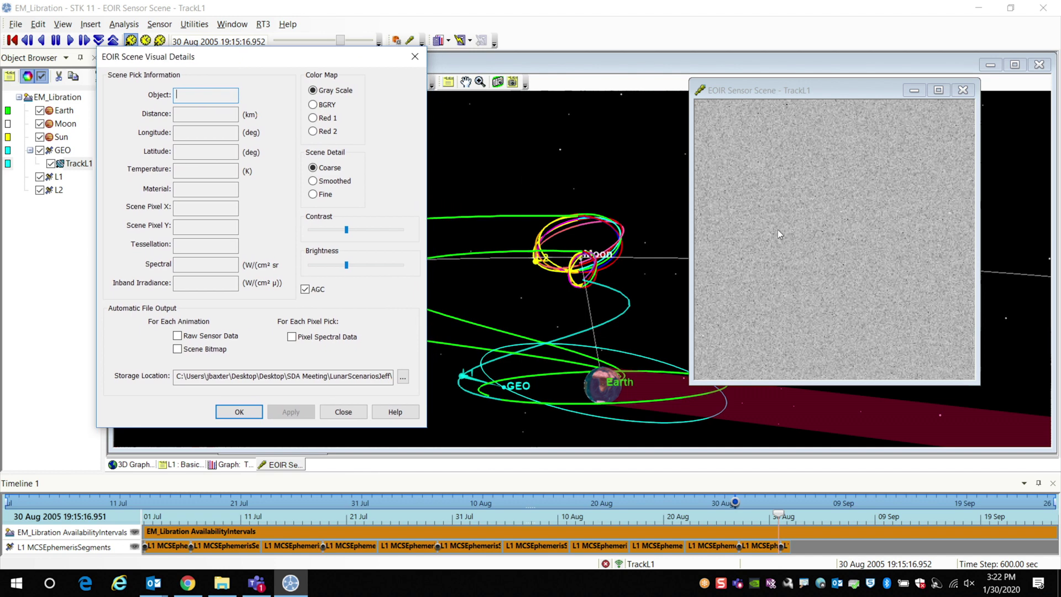
pyautogui.click(839, 240)
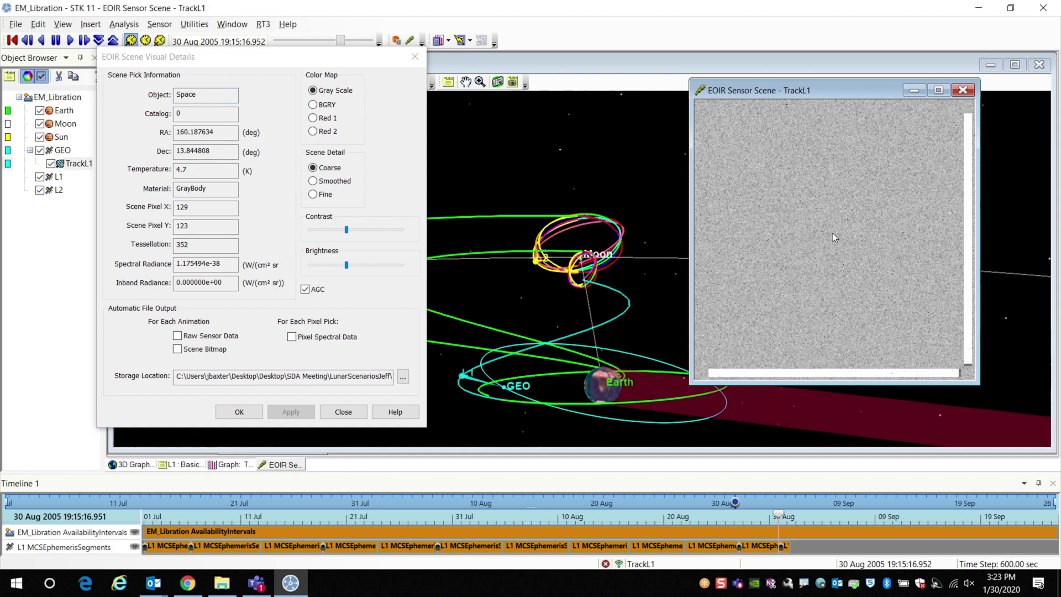
pyautogui.click(828, 230)
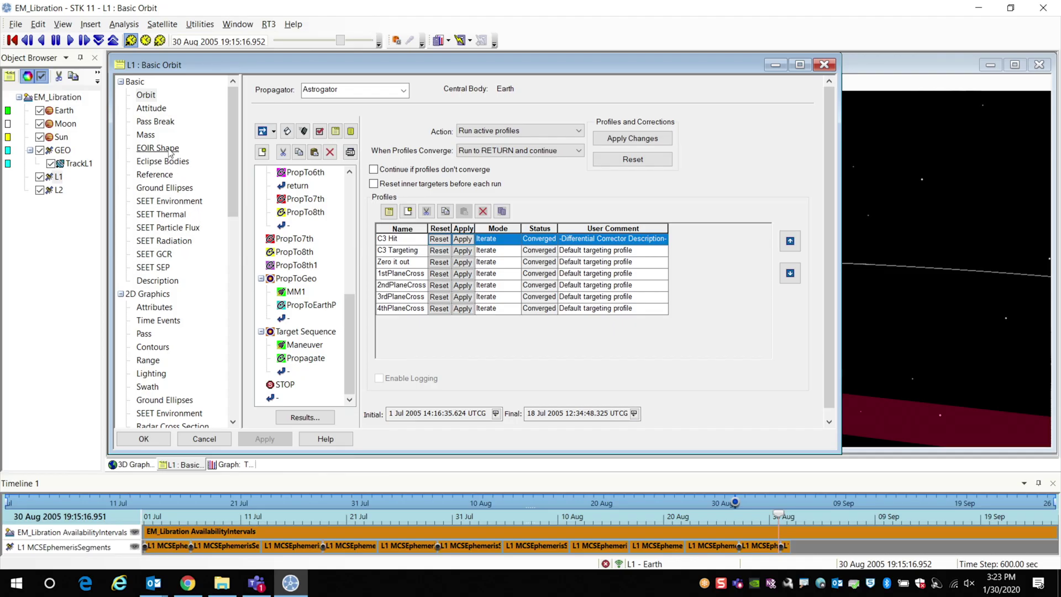
# Review L1's EOIR shape (1 m gray-body sphere, 273 K), then TrackL1's Radiometric and Optical settings
pyautogui.click(170, 151)
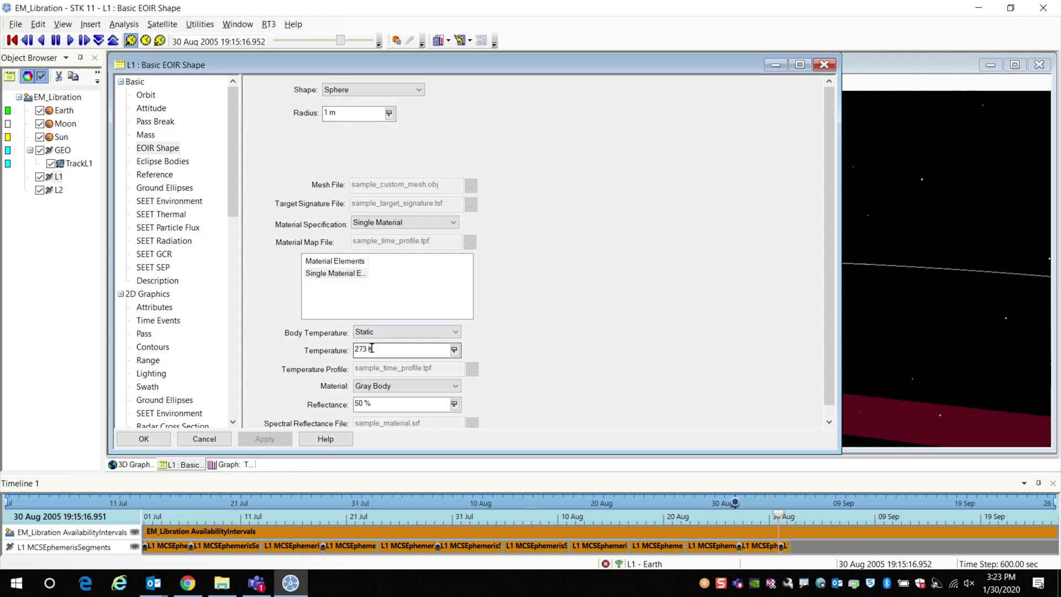
pyautogui.click(226, 439)
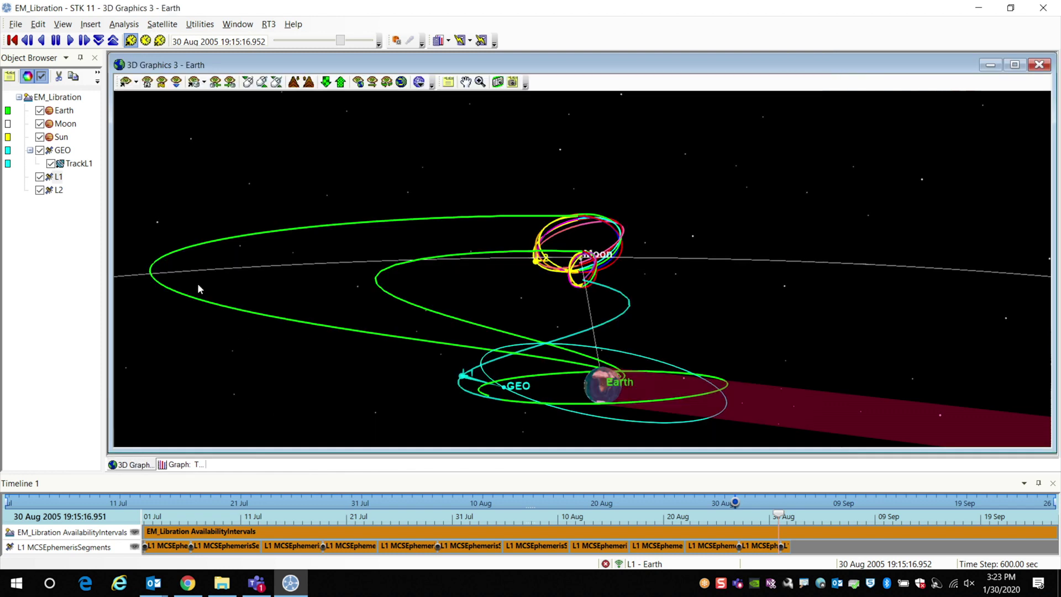
pyautogui.doubleClick(77, 167)
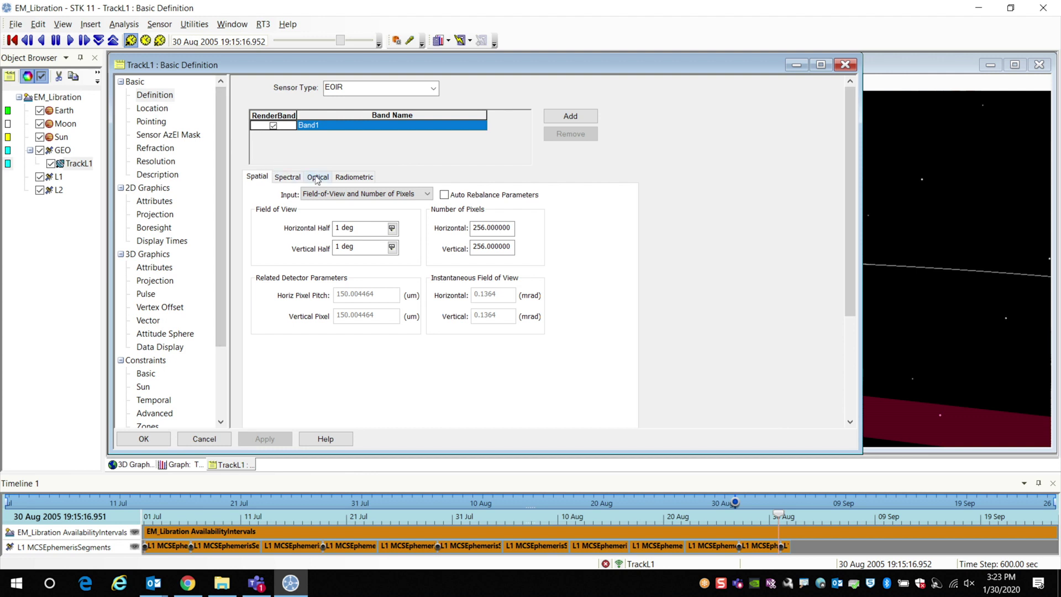
pyautogui.click(340, 179)
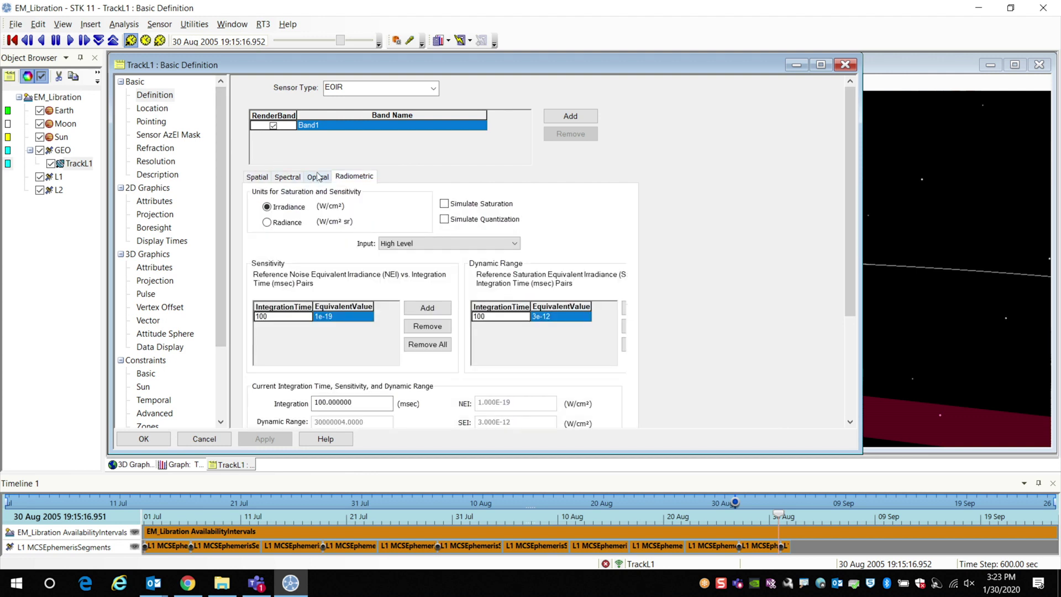
pyautogui.click(319, 177)
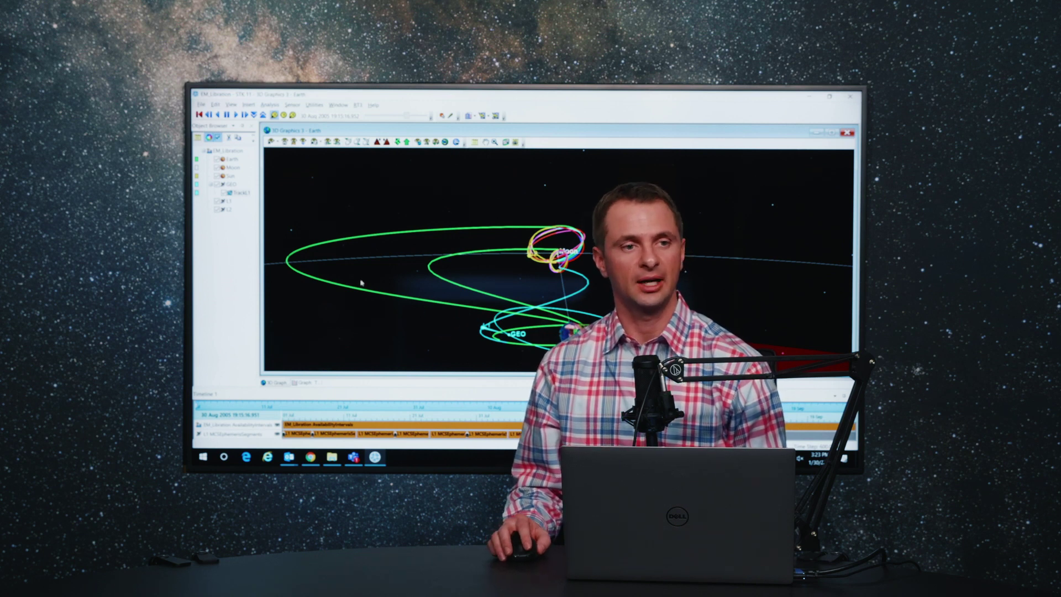
# Uncheck L2 to hide its trajectory and rotate the 3D view of L1 and GEO
pyautogui.click(217, 209)
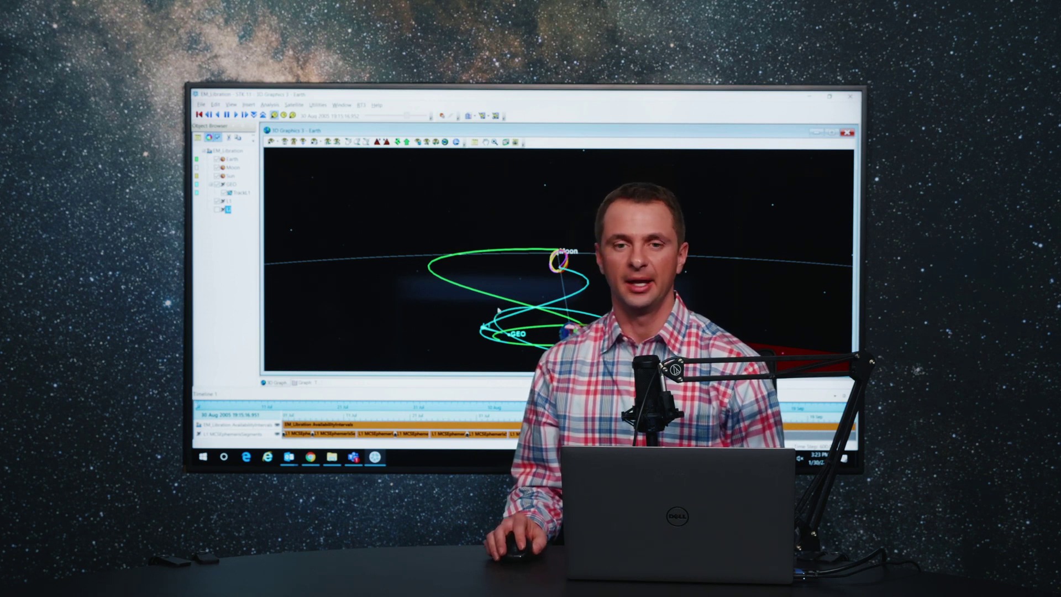
pyautogui.moveTo(515, 308); pyautogui.dragTo(555, 338)
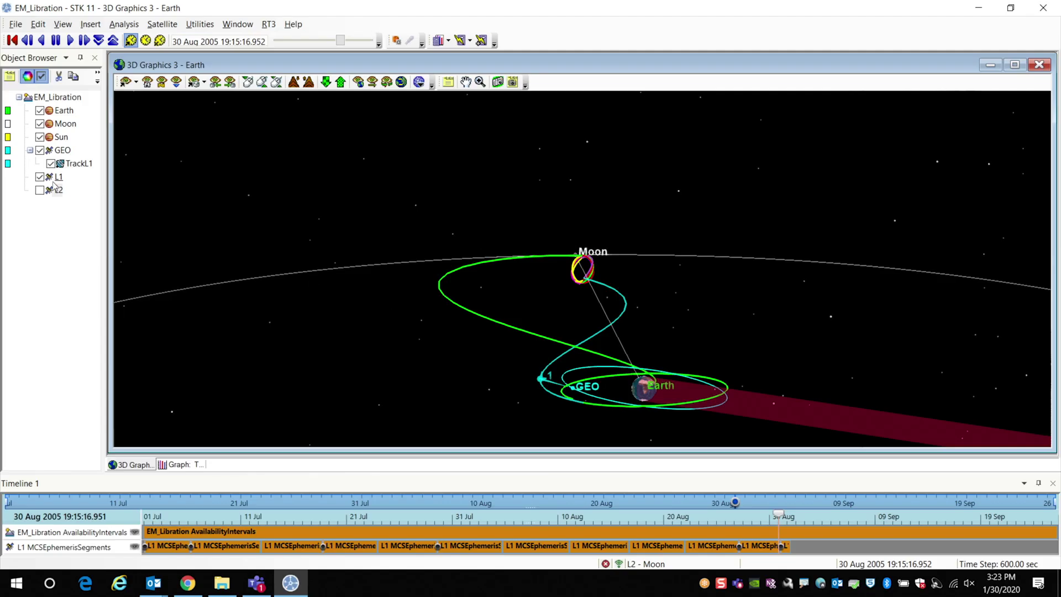
# Re-check L2 and tilt, zoom out and rotate the 3D view to frame all orbits
pyautogui.click(39, 190)
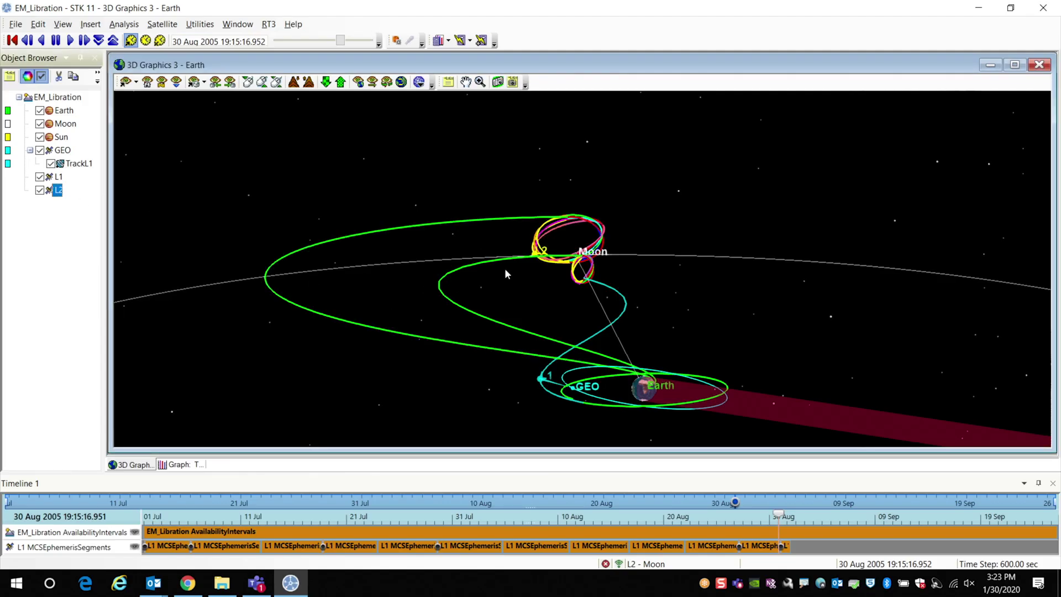
pyautogui.moveTo(506, 274)
pyautogui.mouseDown()
pyautogui.moveTo(502, 282)
pyautogui.moveTo(524, 263)
pyautogui.mouseUp()
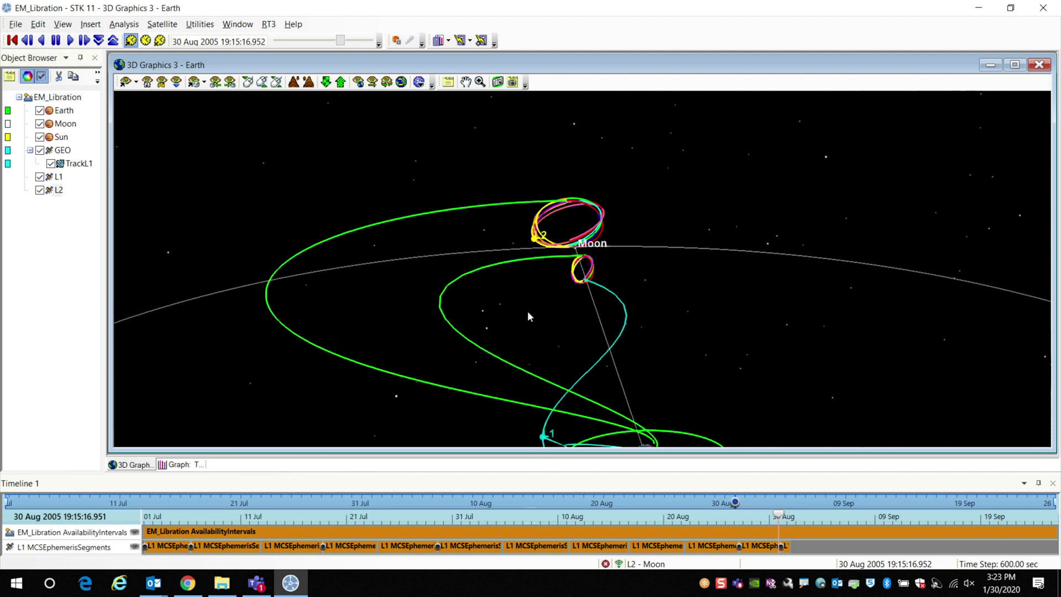
pyautogui.moveTo(577, 290); pyautogui.dragTo(577, 297, button='right')
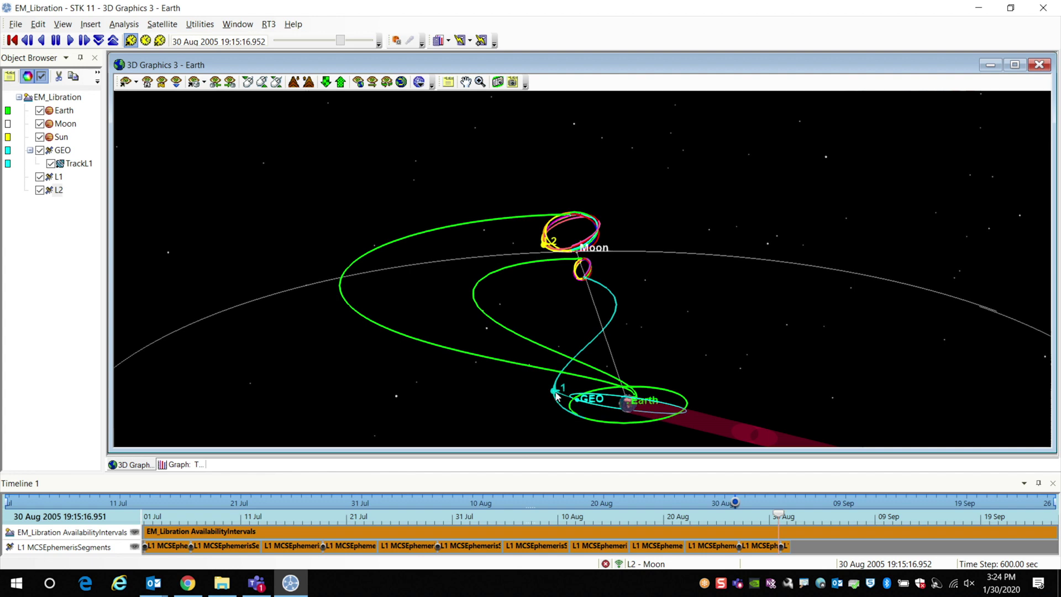
pyautogui.moveTo(555, 393); pyautogui.dragTo(545, 382)
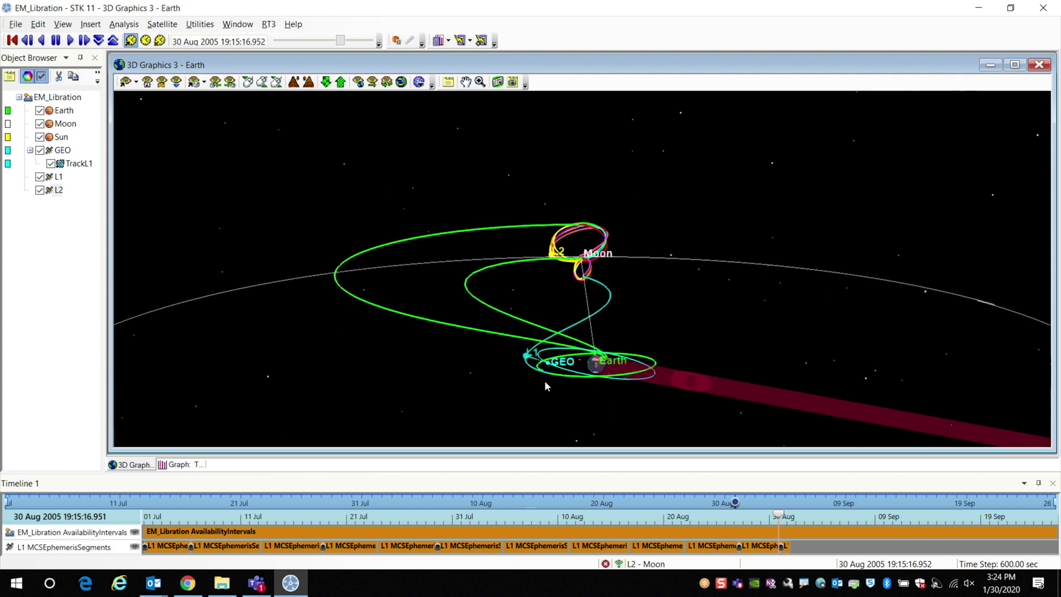